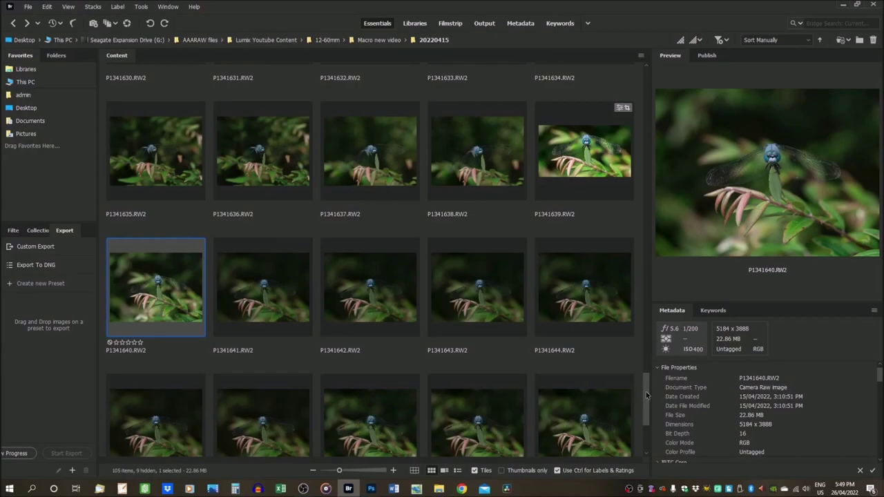
# - Compare the P1341639 and P1341640 dragonfly previews, then open P1341640 in Camera Raw
pyautogui.moveTo(646, 392); pyautogui.dragTo(651, 86)
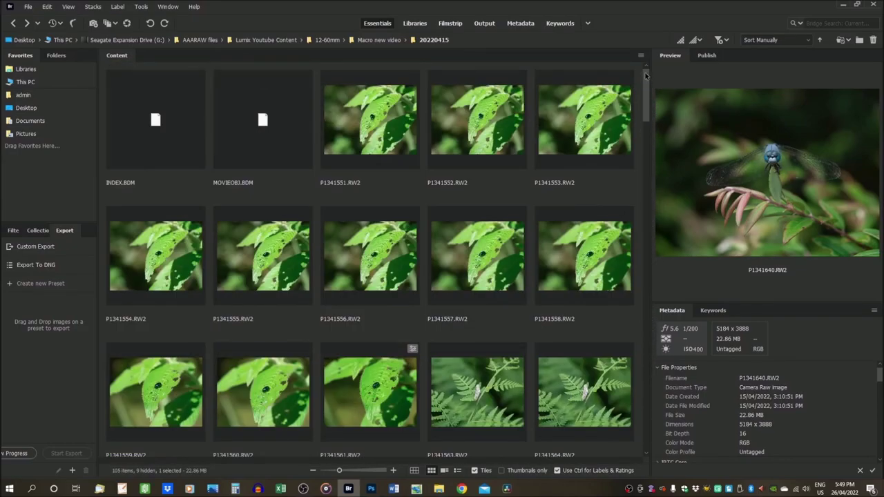
pyautogui.moveTo(646, 76); pyautogui.dragTo(647, 266)
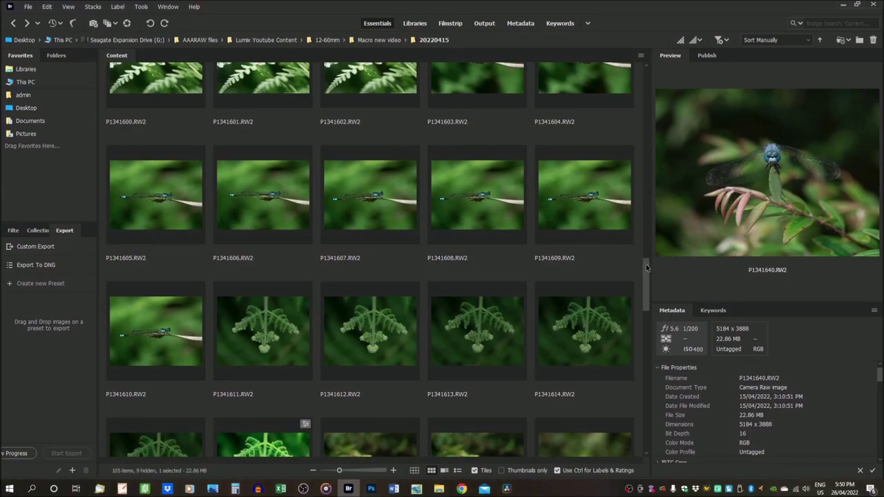
pyautogui.moveTo(646, 267); pyautogui.dragTo(646, 373)
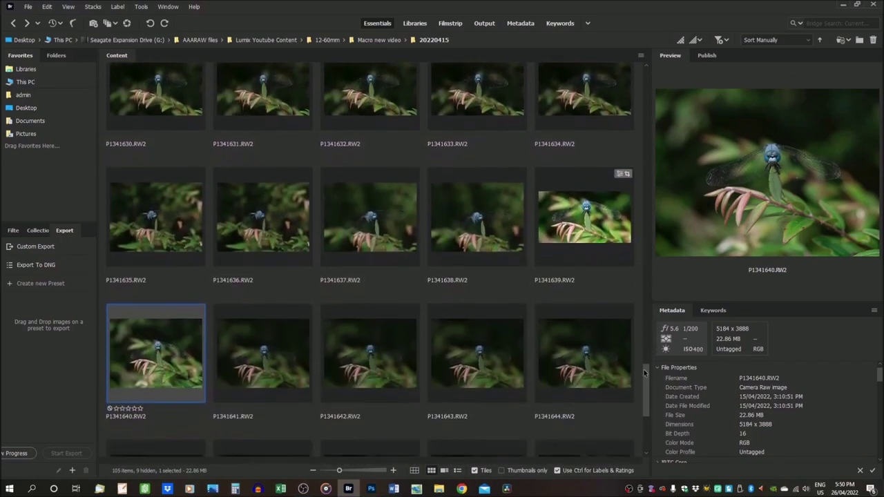
pyautogui.click(582, 211)
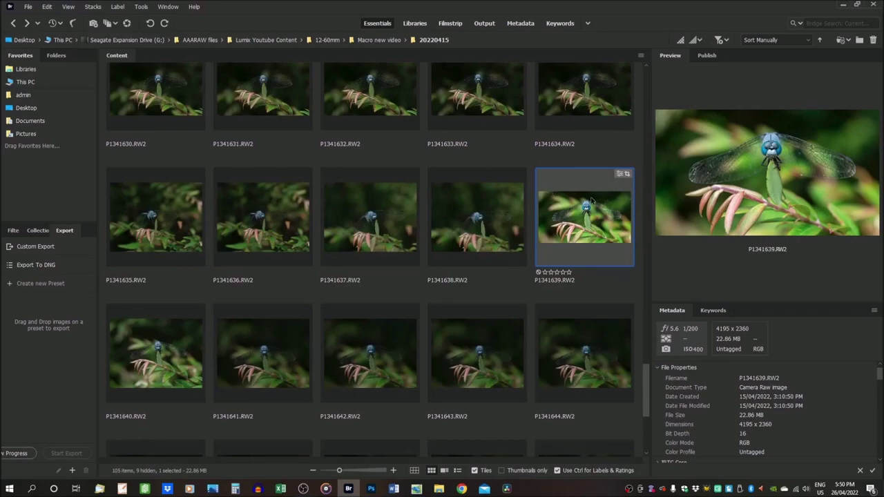
pyautogui.click(157, 348)
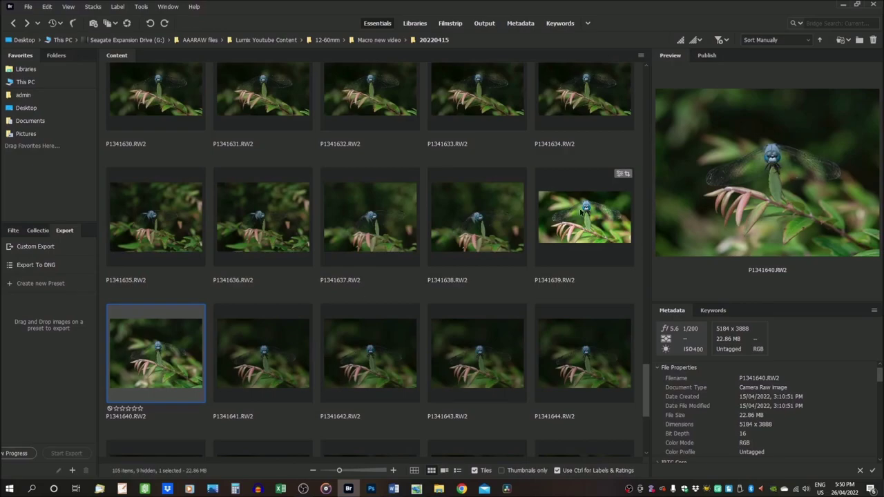
pyautogui.click(582, 212)
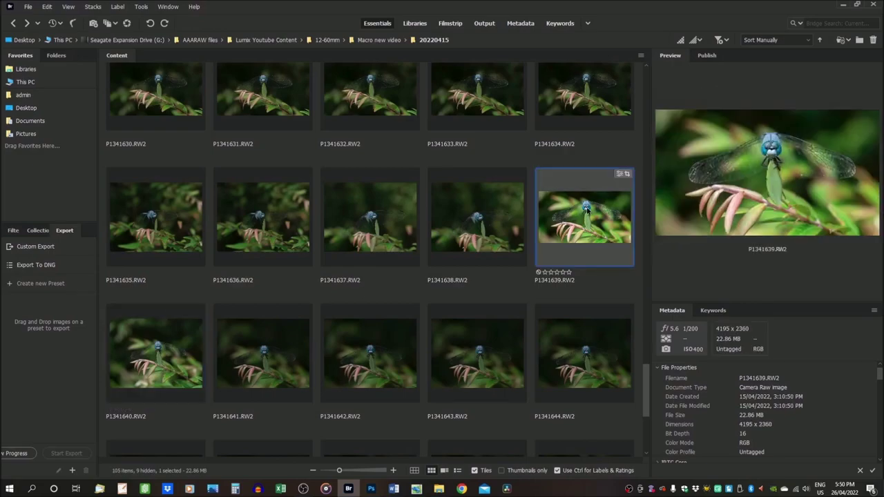
pyautogui.click(159, 347)
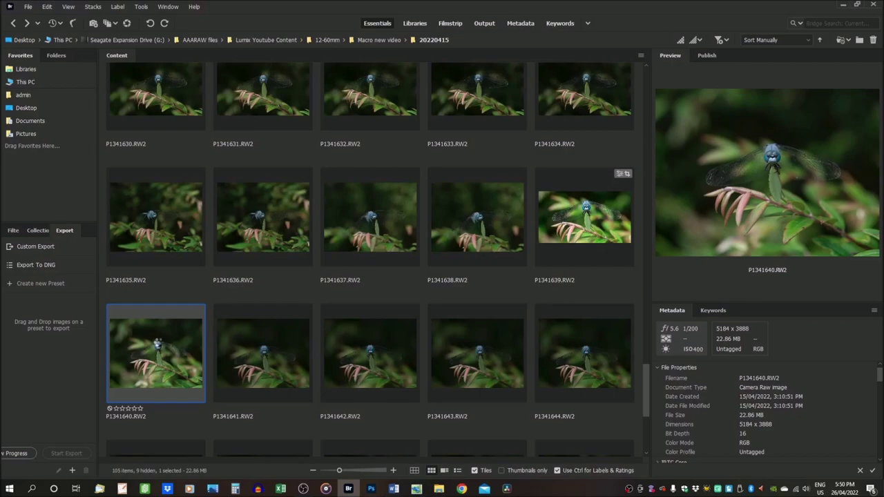
pyautogui.doubleClick(157, 343)
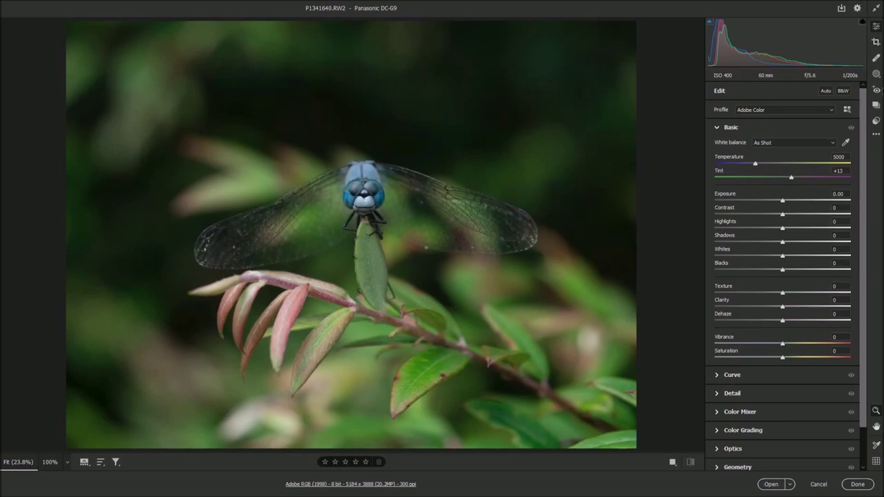
# - Start a crop constrained to a 16 x 9 aspect ratio
pyautogui.click(876, 43)
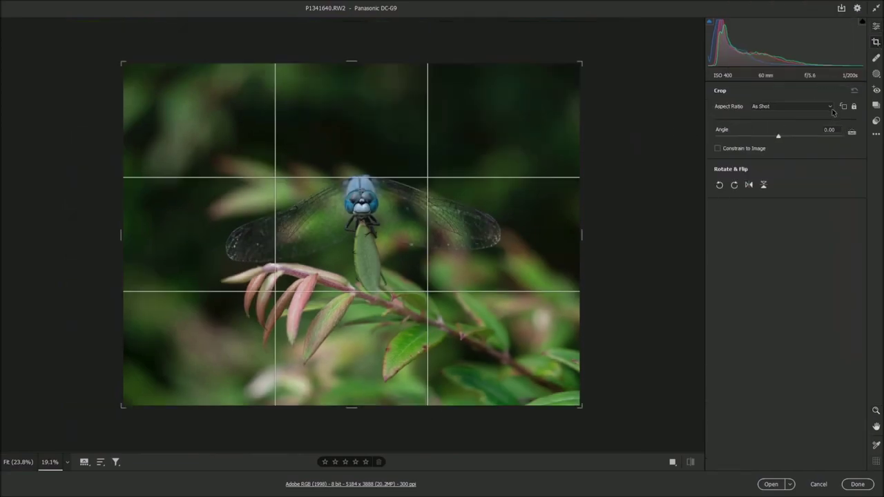
pyautogui.click(831, 108)
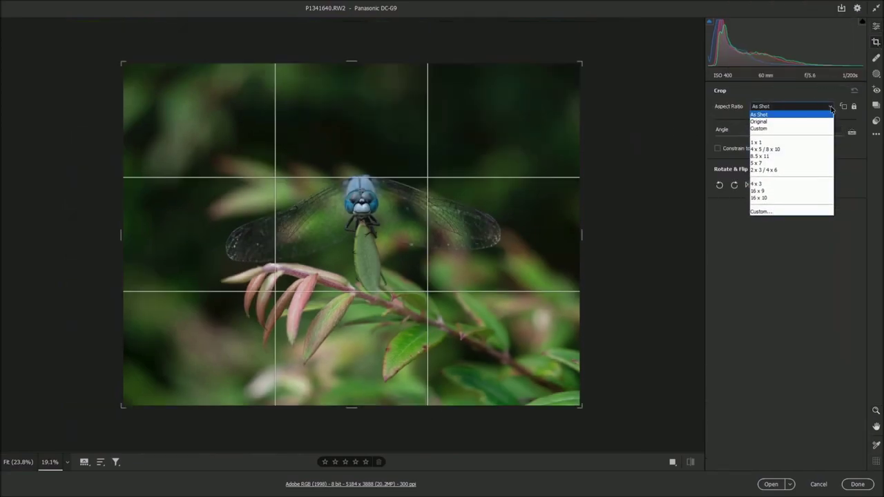
pyautogui.click(786, 192)
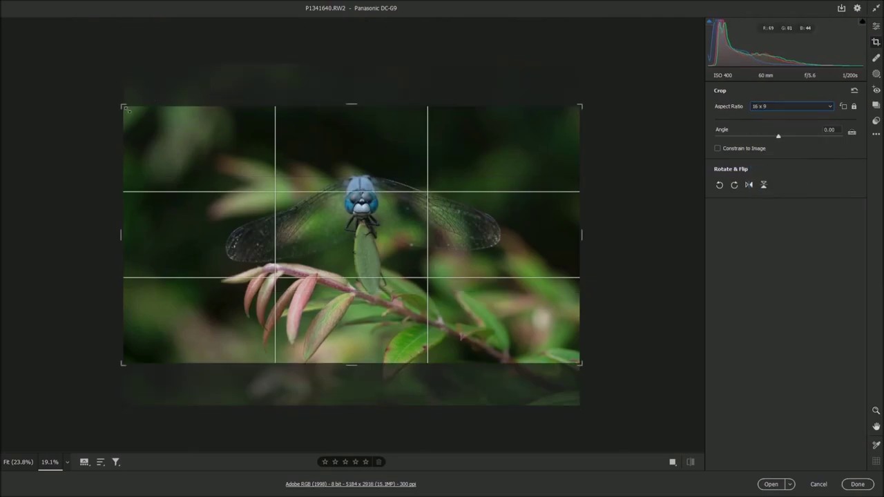
# - Resize the crop to 4320×2430 and centre the dragonfly within it
pyautogui.moveTo(129, 109); pyautogui.dragTo(143, 114)
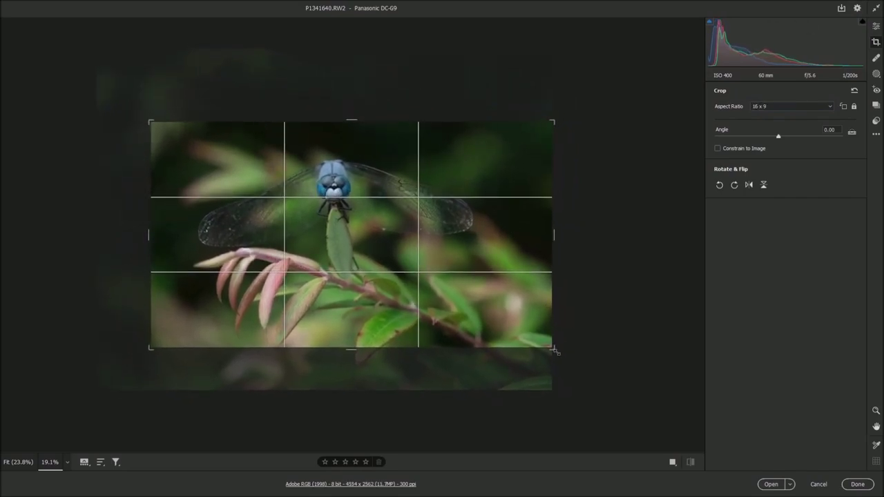
pyautogui.moveTo(554, 349); pyautogui.dragTo(539, 337)
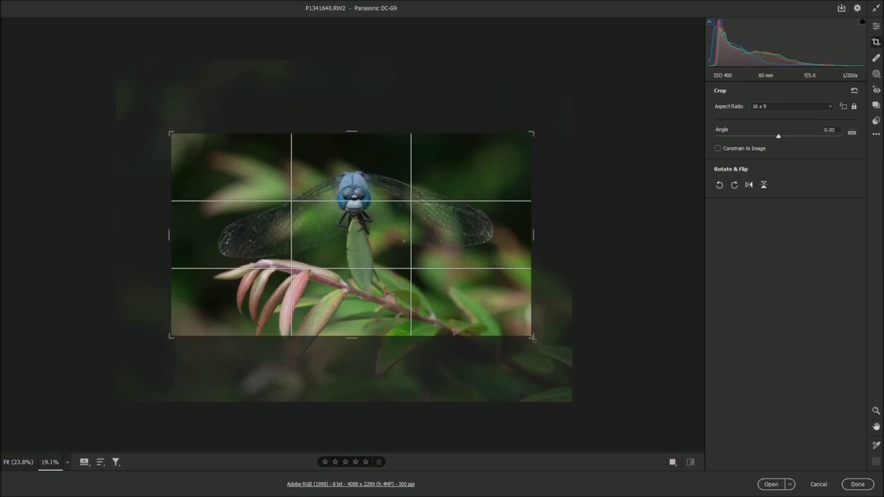
pyautogui.moveTo(532, 337); pyautogui.dragTo(539, 339)
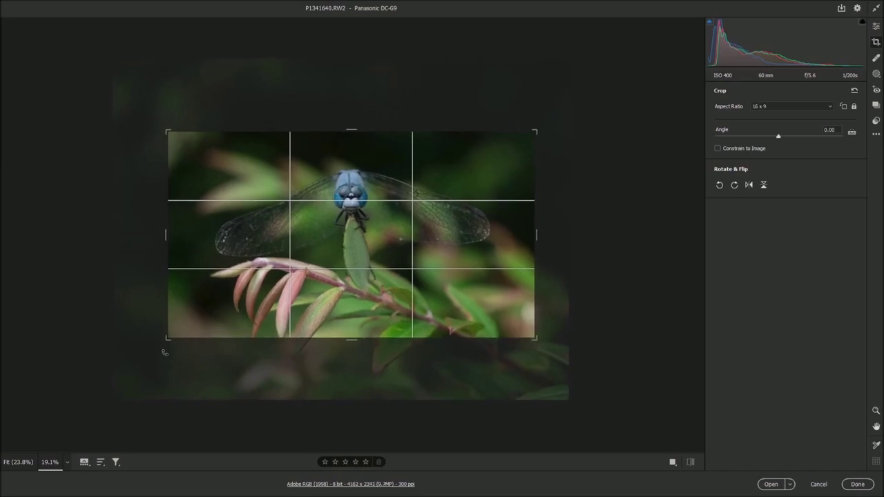
pyautogui.moveTo(167, 339); pyautogui.dragTo(161, 342)
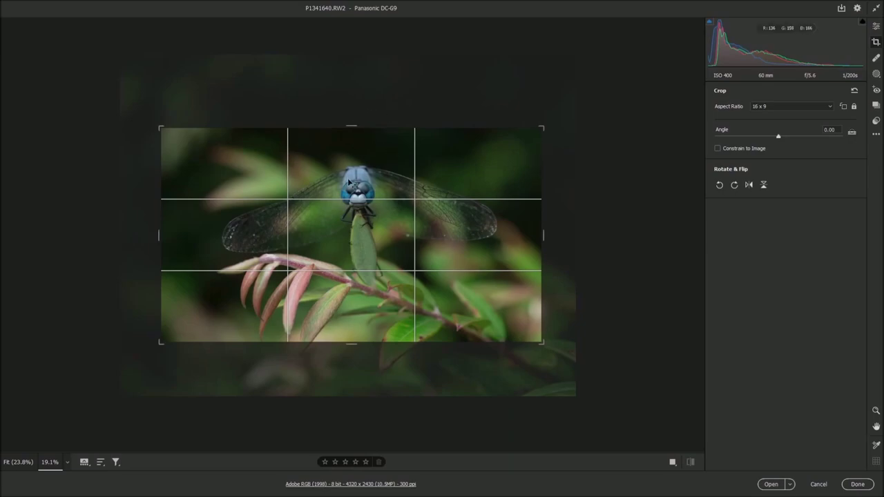
pyautogui.moveTo(349, 181); pyautogui.dragTo(343, 181)
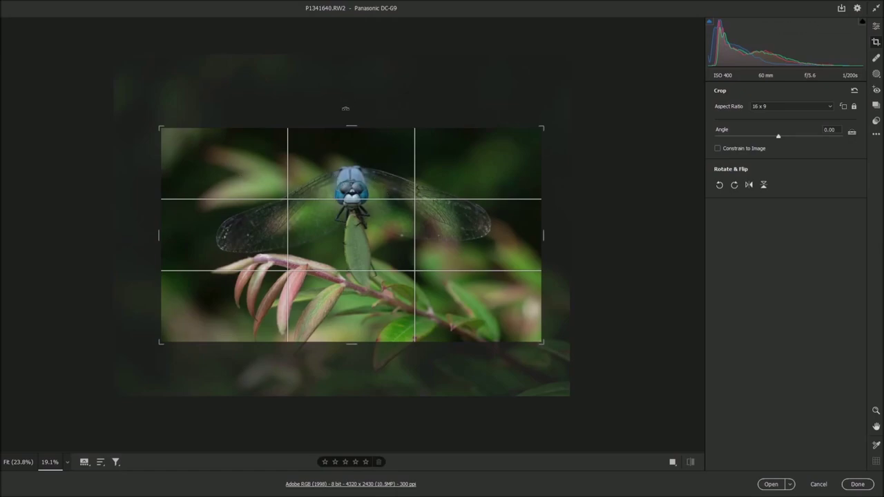
# - Rotate the photo to straighten the dragonfly at a 2.22° angle
pyautogui.moveTo(347, 108); pyautogui.dragTo(347, 108)
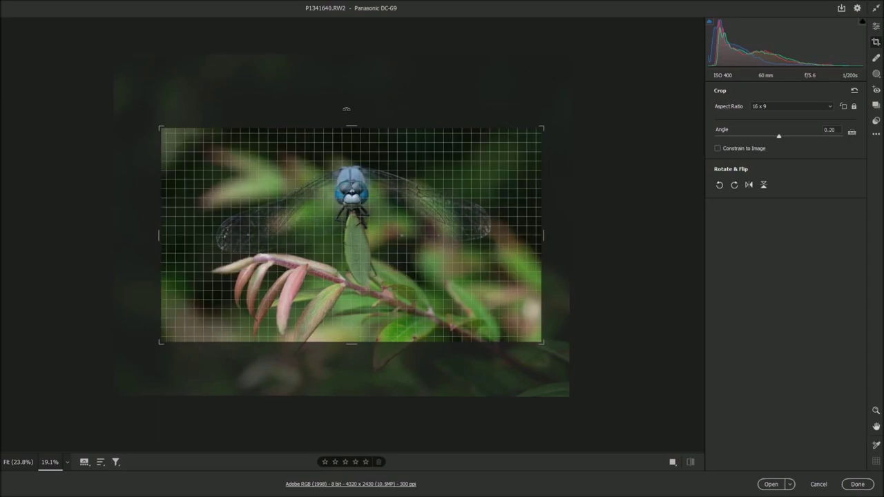
pyautogui.moveTo(346, 109); pyautogui.dragTo(348, 109)
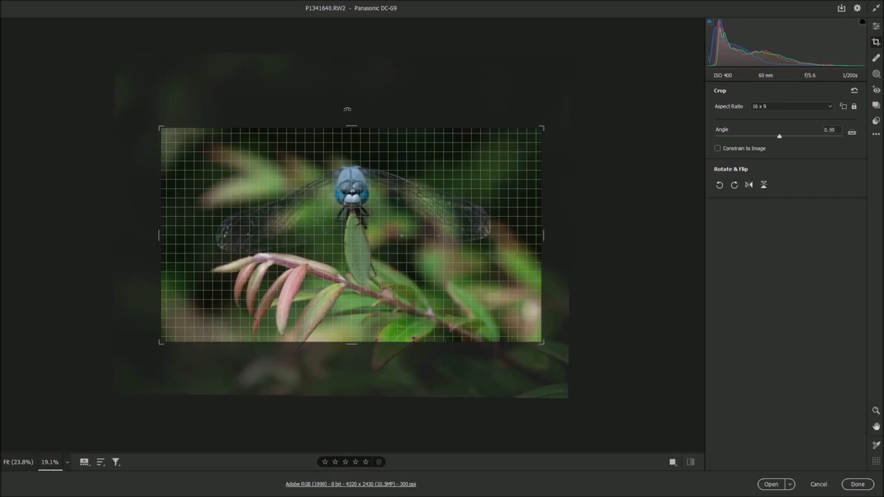
pyautogui.moveTo(347, 108); pyautogui.dragTo(348, 109)
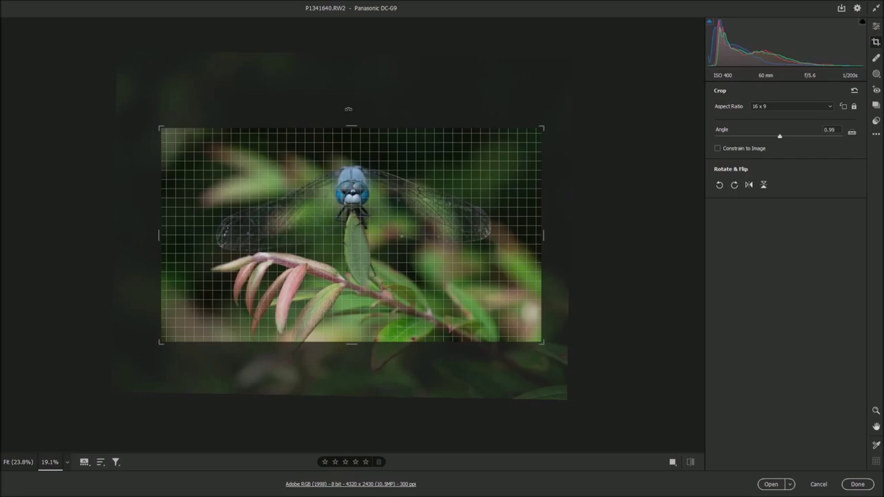
pyautogui.moveTo(348, 109); pyautogui.dragTo(349, 109)
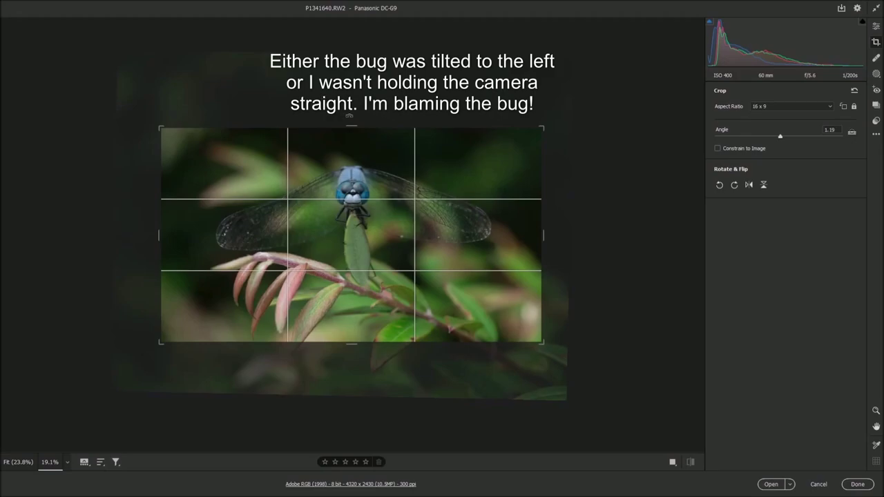
pyautogui.moveTo(350, 114); pyautogui.dragTo(352, 114)
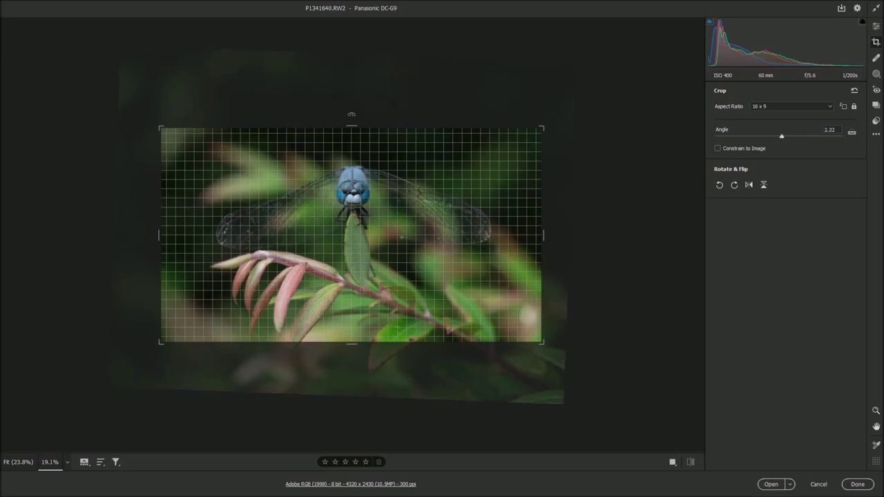
pyautogui.moveTo(351, 113); pyautogui.dragTo(352, 112)
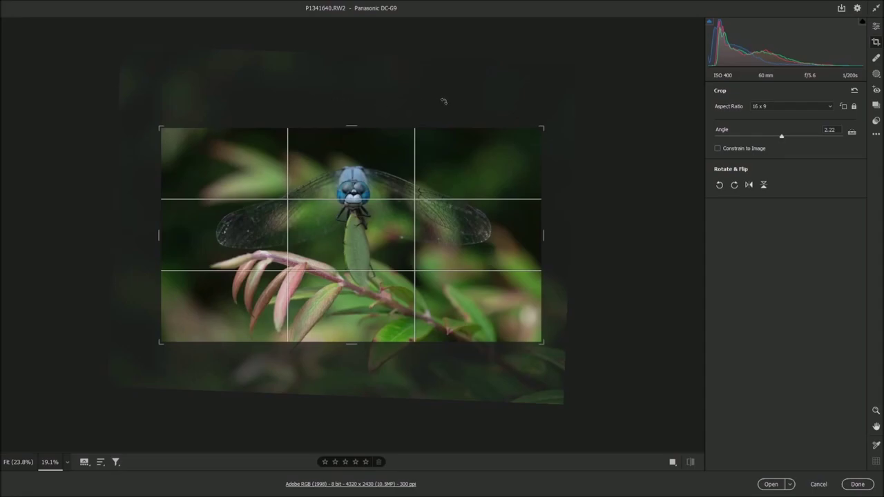
# - Enlarge the crop to 4456×2507, nudge the photo into place, and apply the crop
pyautogui.moveTo(543, 127); pyautogui.dragTo(546, 125)
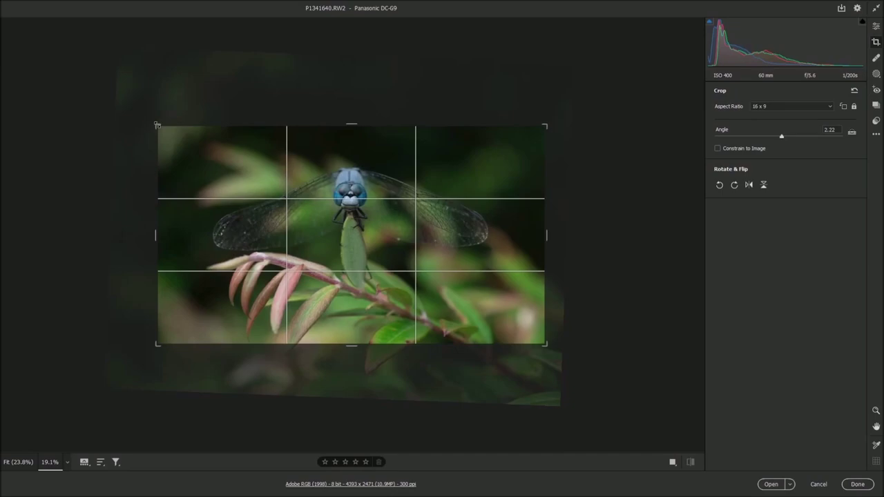
pyautogui.moveTo(157, 125); pyautogui.dragTo(153, 123)
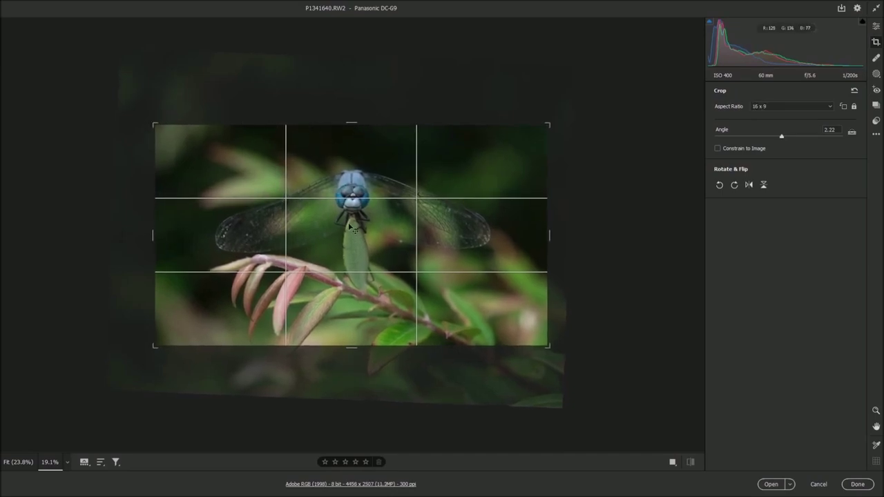
pyautogui.moveTo(351, 227); pyautogui.dragTo(351, 226)
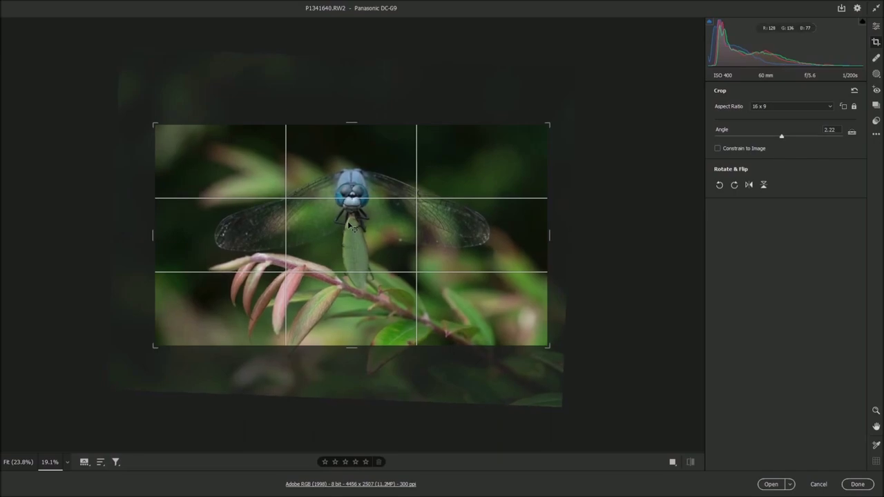
pyautogui.moveTo(351, 226); pyautogui.dragTo(352, 228)
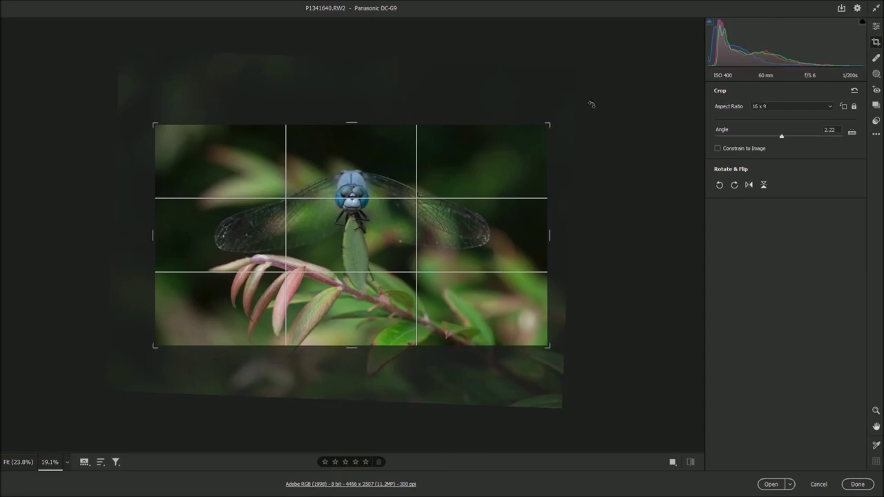
pyautogui.press('Return')
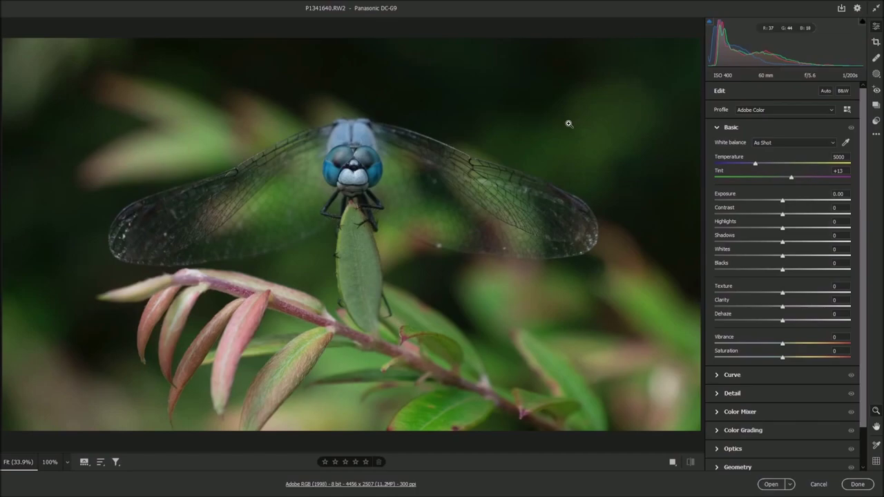
# - Inspect the dragonfly's face at 100% zoom, then return to the fitted view
pyautogui.click(352, 158)
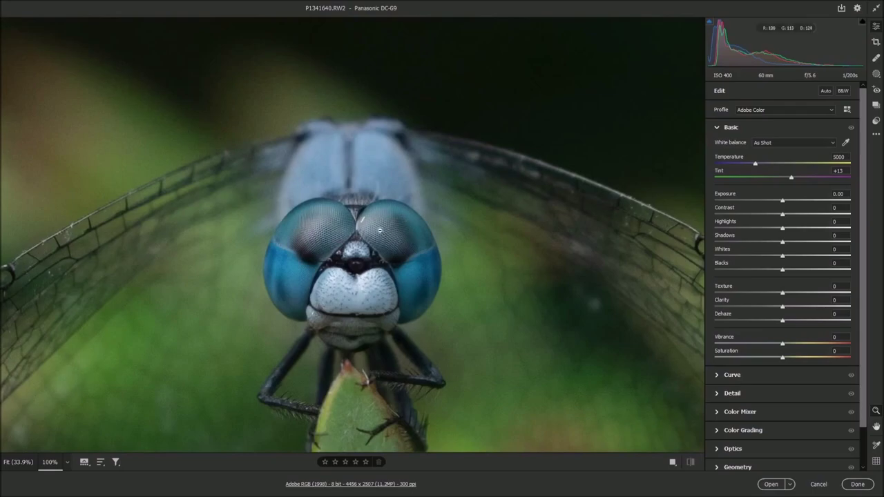
pyautogui.click(328, 229)
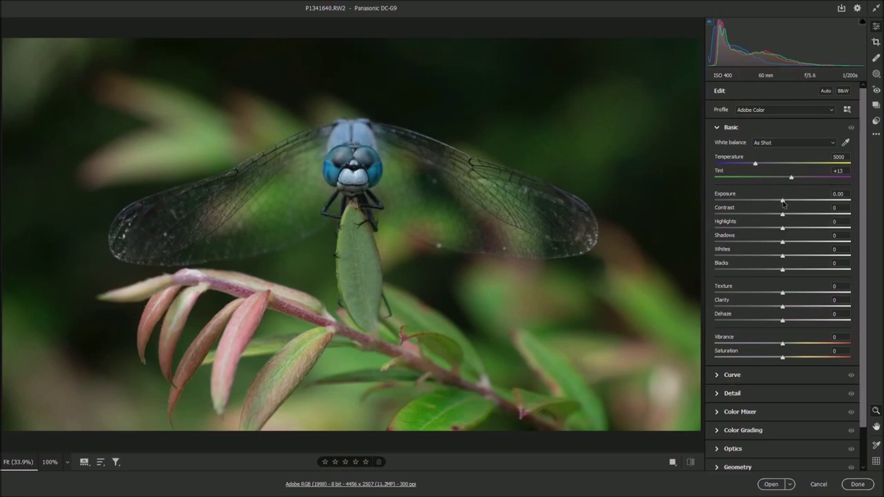
# - Raise Exposure to +0.50 and Contrast to +8
pyautogui.moveTo(783, 201); pyautogui.dragTo(789, 201)
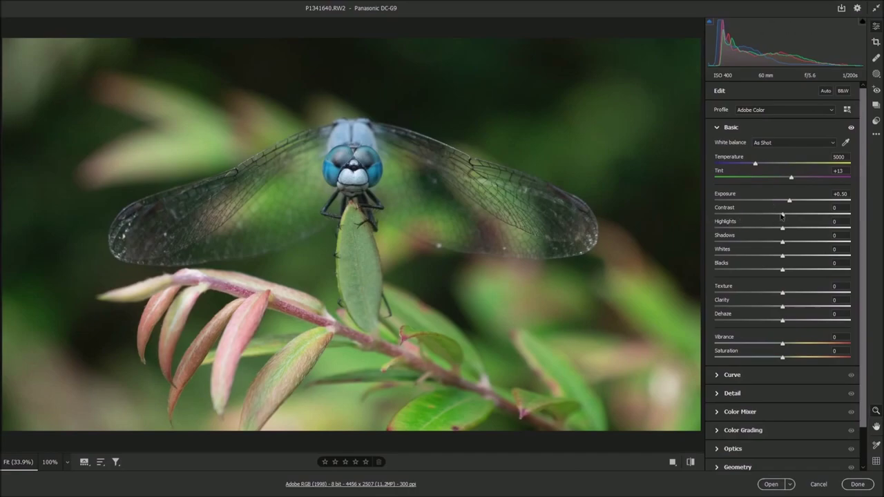
pyautogui.moveTo(783, 216); pyautogui.dragTo(785, 216)
pyautogui.moveTo(786, 217); pyautogui.dragTo(788, 217)
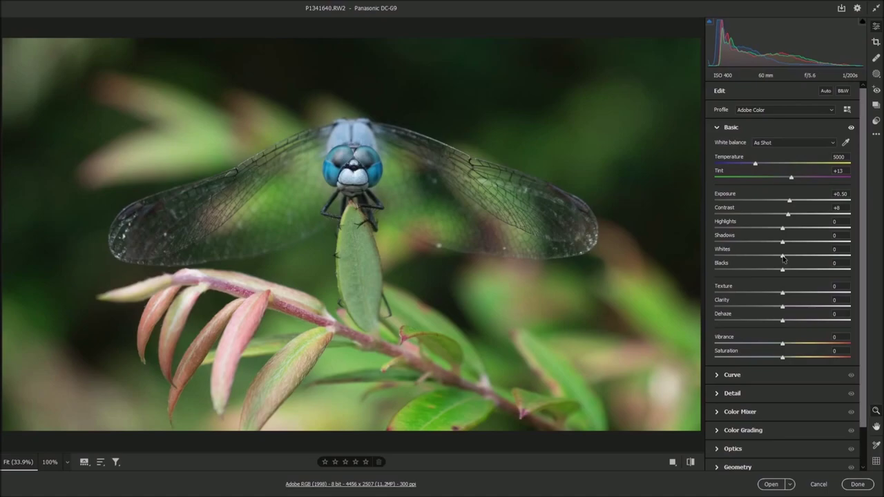
# - Lift Whites to +37 while watching the highlight clipping preview
pyautogui.keyDown('alt'); pyautogui.click(783, 256); pyautogui.keyUp('alt')
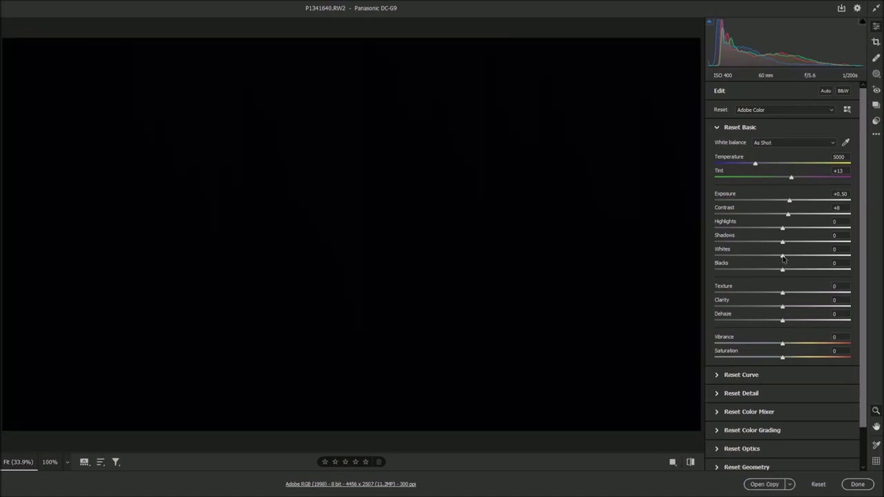
pyautogui.moveTo(783, 258); pyautogui.dragTo(808, 258)
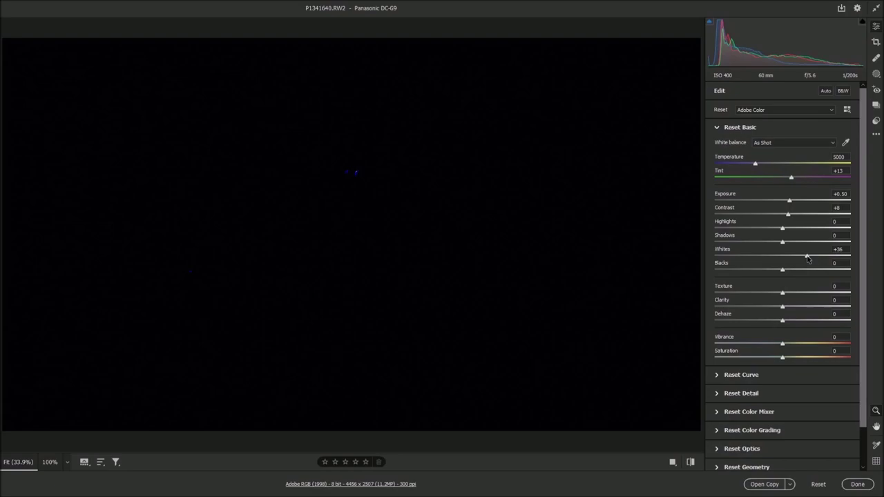
pyautogui.moveTo(808, 258); pyautogui.dragTo(807, 258)
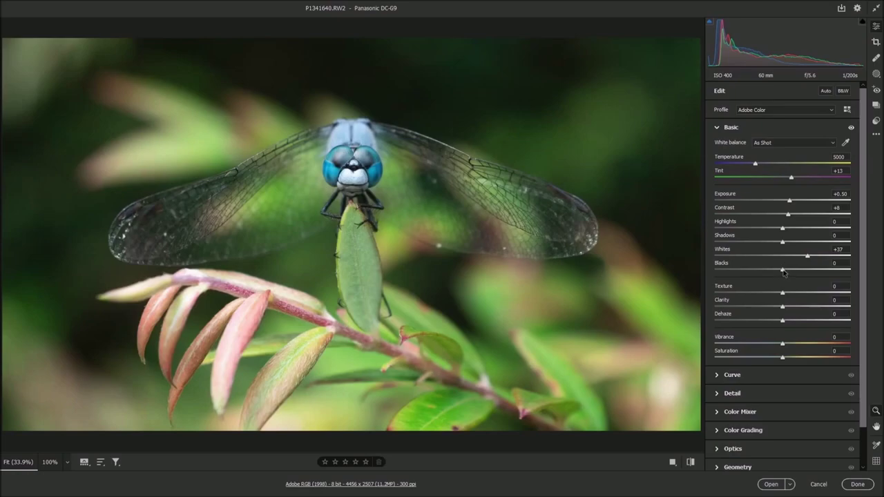
# - Lower Blacks to -22 using the Alt clipping preview, then view the default settings
pyautogui.press('alt')
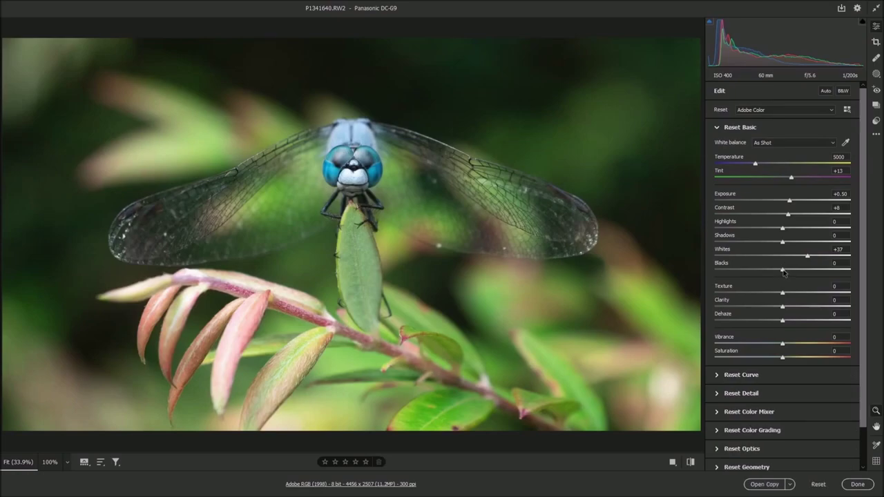
pyautogui.moveTo(784, 273); pyautogui.dragTo(768, 273)
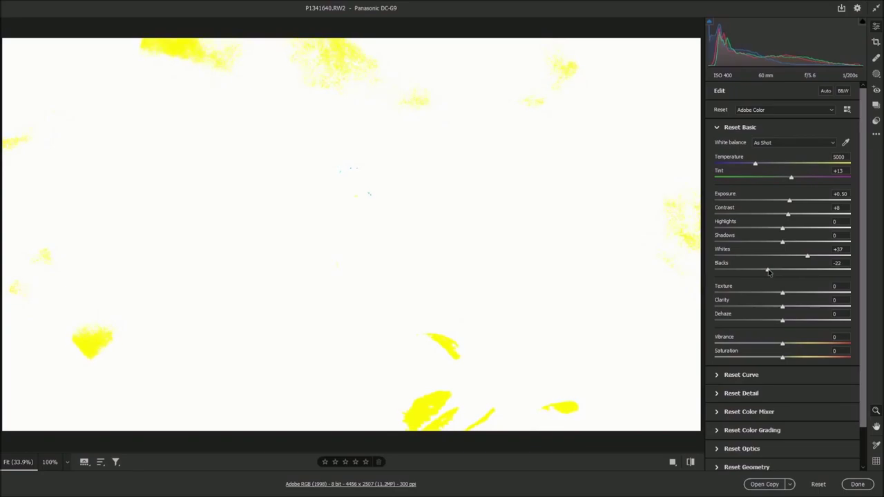
pyautogui.moveTo(769, 272); pyautogui.dragTo(768, 272)
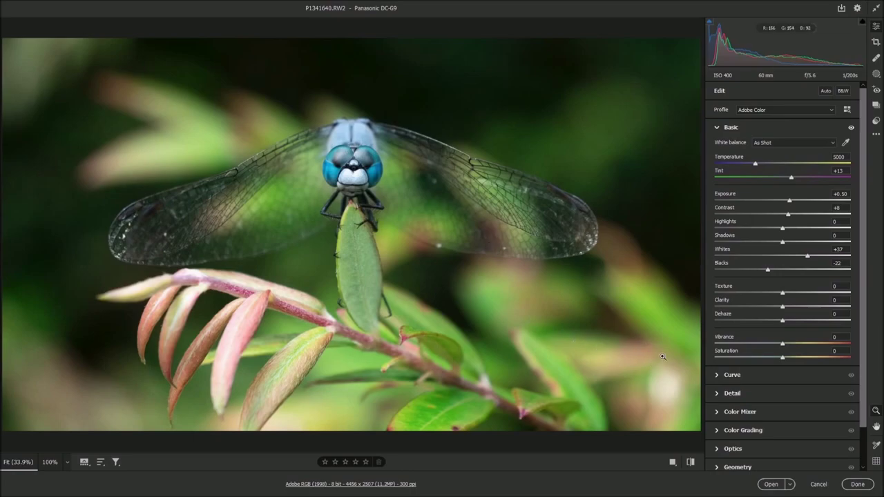
pyautogui.click(691, 464)
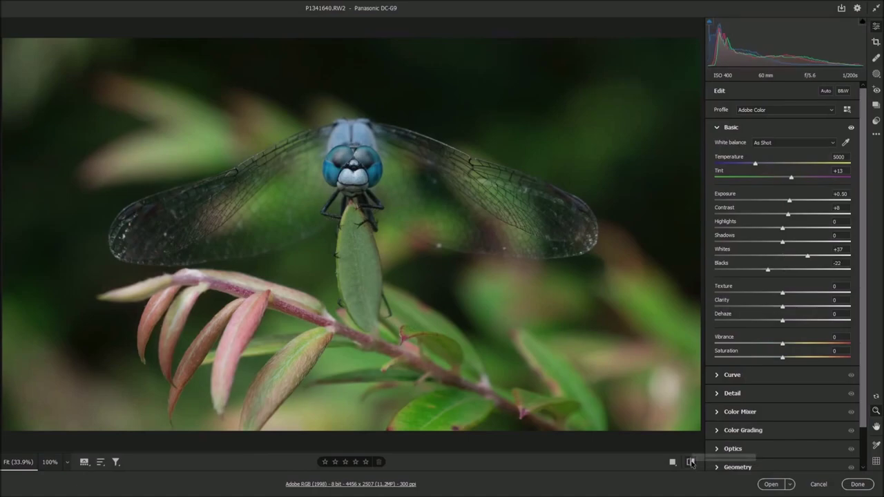
# - Return to the edited view and raise Shadows to +48
pyautogui.click(691, 463)
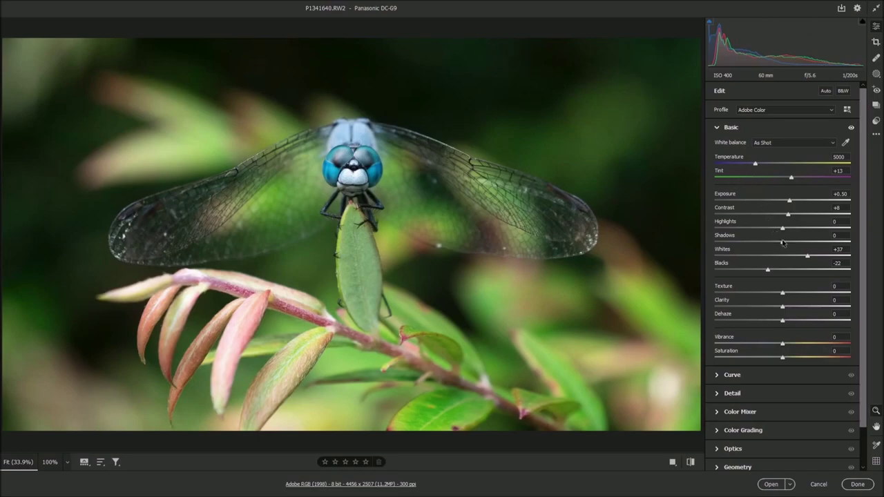
pyautogui.moveTo(783, 244); pyautogui.dragTo(841, 244)
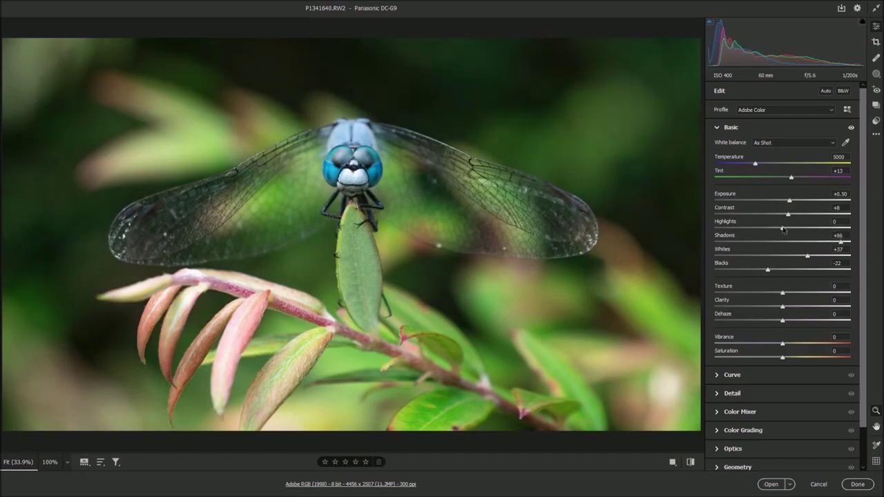
# - Pull Highlights down to recover detail and add Clarity up to +18
pyautogui.moveTo(783, 230); pyautogui.dragTo(756, 229)
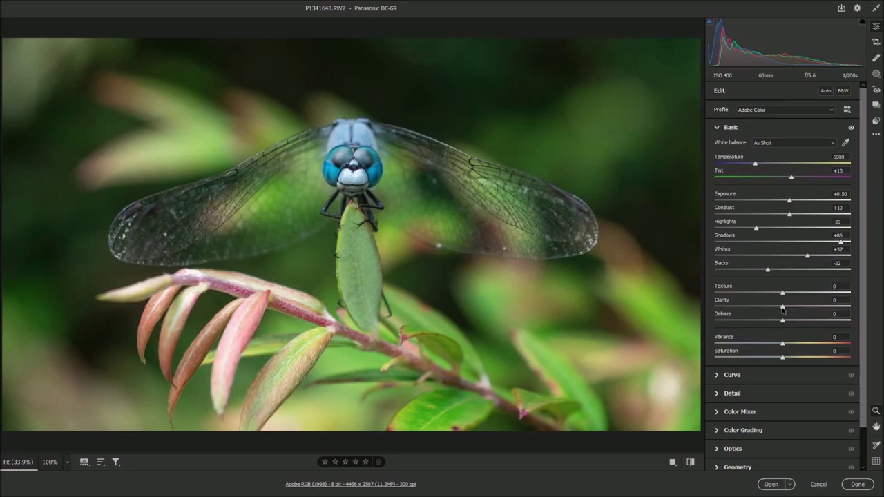
pyautogui.moveTo(782, 310); pyautogui.dragTo(787, 311)
pyautogui.moveTo(786, 312); pyautogui.dragTo(788, 311)
pyautogui.moveTo(789, 308)
pyautogui.mouseDown()
pyautogui.moveTo(850, 307)
pyautogui.moveTo(780, 309)
pyautogui.moveTo(792, 310)
pyautogui.mouseUp()
# - Set Exposure to +0.65, lower Highlights to -46, and add +12 Vibrance
pyautogui.moveTo(791, 202); pyautogui.dragTo(793, 202)
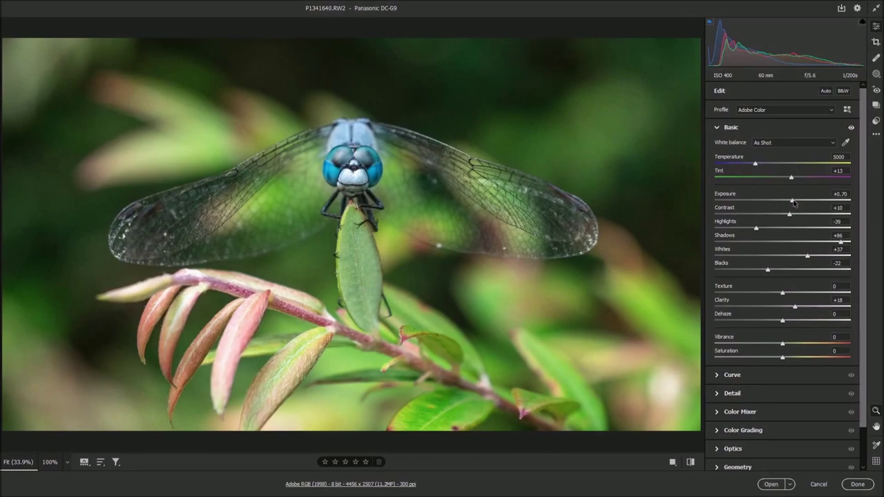
pyautogui.moveTo(794, 202); pyautogui.dragTo(792, 203)
pyautogui.moveTo(757, 229); pyautogui.dragTo(753, 230)
pyautogui.moveTo(782, 347); pyautogui.dragTo(790, 348)
pyautogui.click(691, 462)
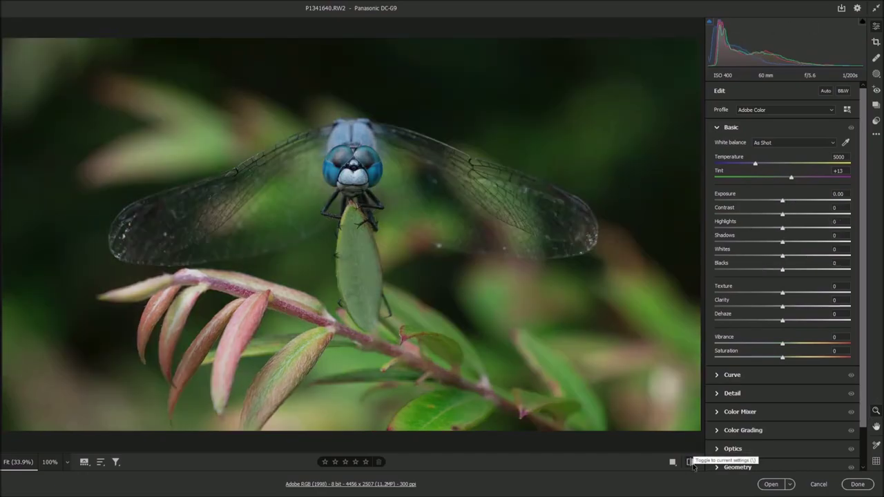
pyautogui.click(690, 463)
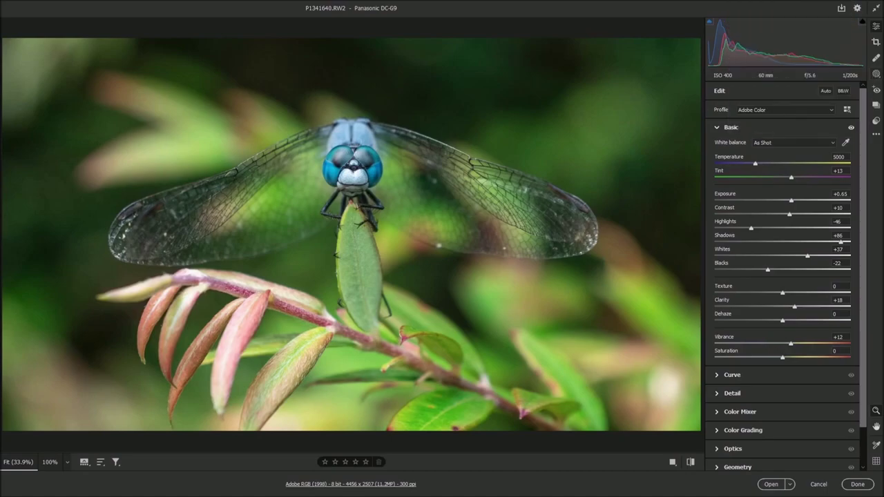
pyautogui.click(876, 74)
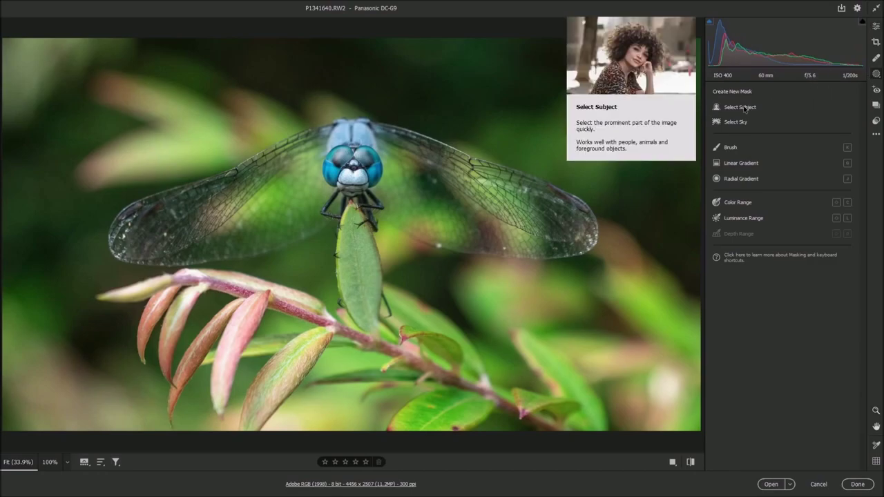
# - Create a new Brush mask and raise the brush size to 10
pyautogui.click(731, 148)
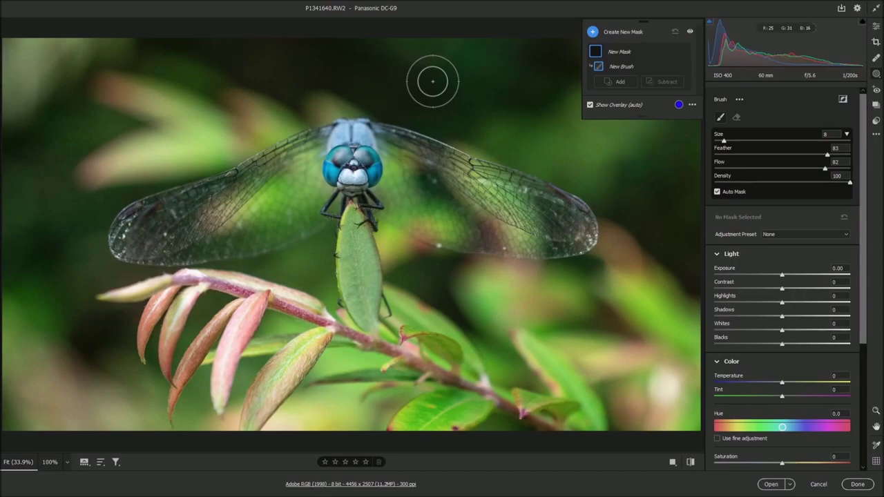
pyautogui.press(']')
pyautogui.press(']')
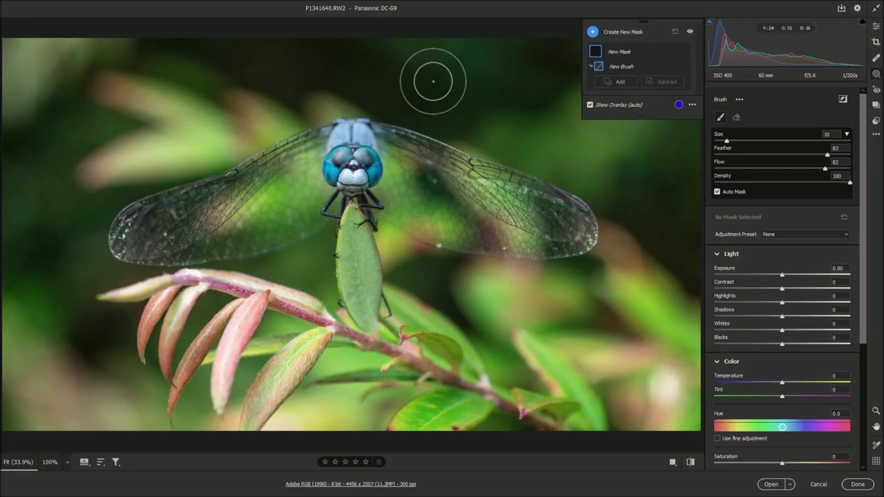
# - Enlarge the brush to 12 and set mask Exposure +0.40 and Shadows +16
pyautogui.press(']')
pyautogui.press(']')
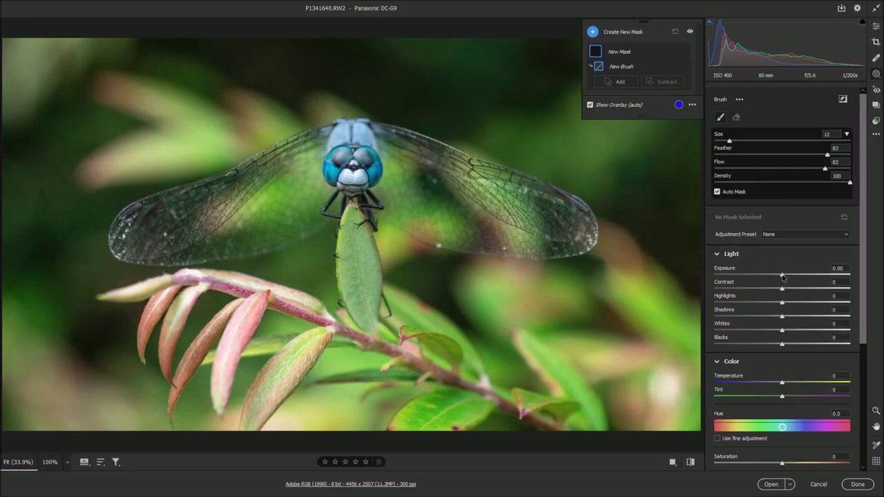
pyautogui.moveTo(782, 276); pyautogui.dragTo(789, 276)
pyautogui.moveTo(783, 316); pyautogui.dragTo(795, 316)
pyautogui.moveTo(789, 275); pyautogui.dragTo(786, 276)
pyautogui.moveTo(794, 317); pyautogui.dragTo(793, 318)
pyautogui.moveTo(787, 276); pyautogui.dragTo(788, 276)
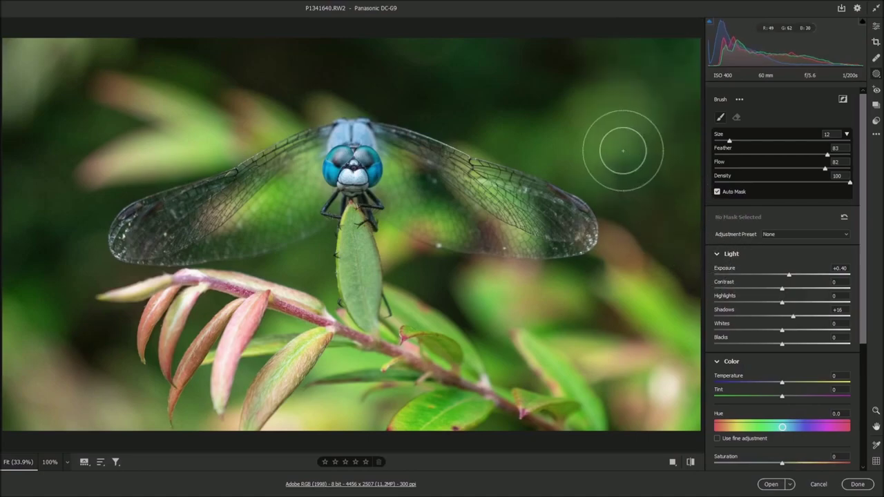
# - Paint the brightening stroke onto the photo, then resize the brush down to 2 and up to 4
pyautogui.moveTo(477, 77)
pyautogui.mouseDown()
pyautogui.moveTo(468, 89)
pyautogui.moveTo(499, 89)
pyautogui.moveTo(397, 78)
pyautogui.moveTo(381, 64)
pyautogui.mouseUp()
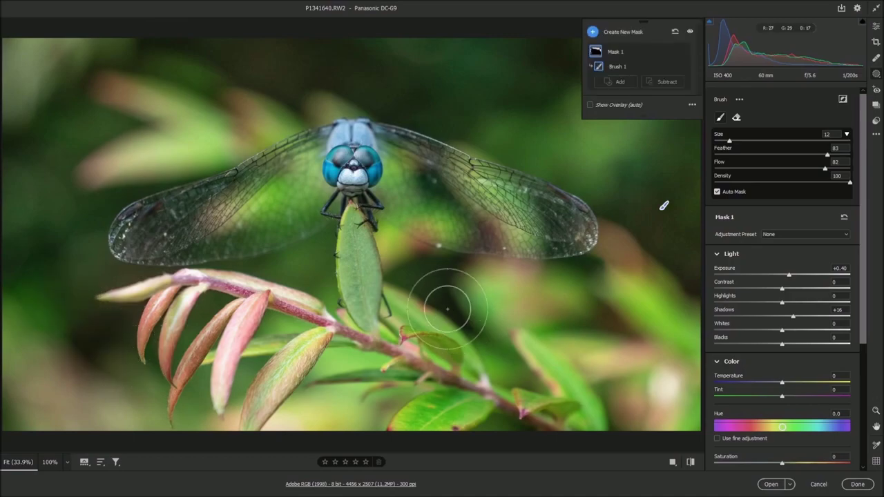
pyautogui.press('[')
pyautogui.press('[')
pyautogui.press('[')
pyautogui.press('[')
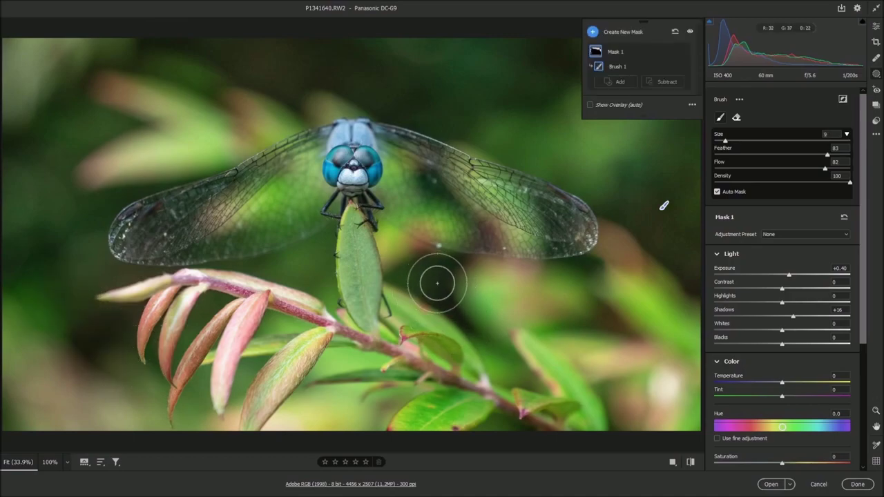
pyautogui.press('[')
pyautogui.press('[')
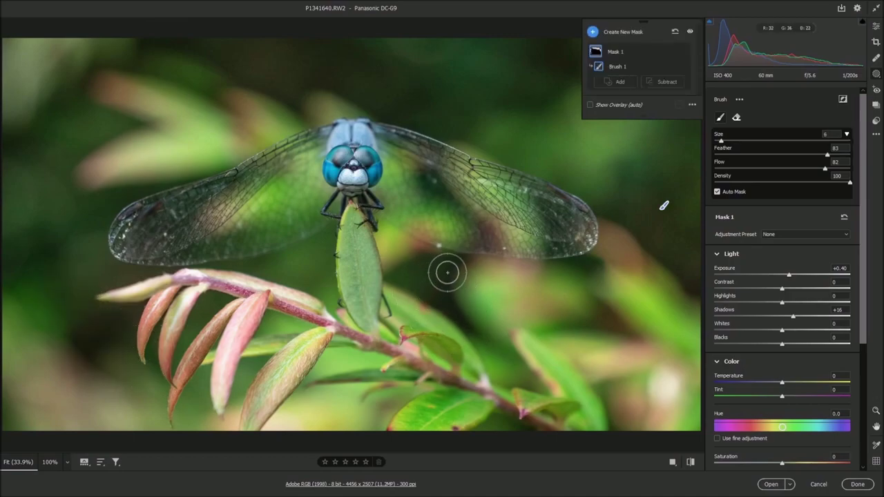
pyautogui.press('[')
pyautogui.press('[')
pyautogui.press('[')
pyautogui.press('[')
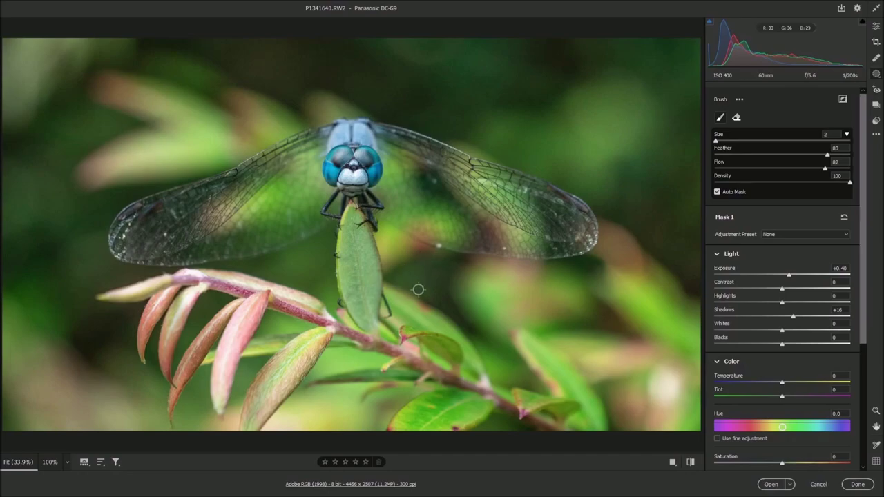
pyautogui.press(']')
pyautogui.press(']')
pyautogui.press(']')
pyautogui.press(']')
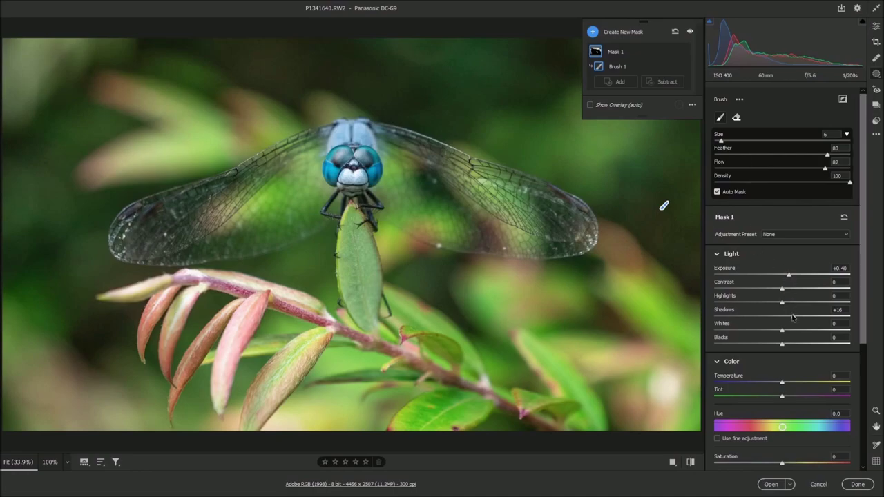
# - Set Mask 1's brush adjustment to Exposure +0.50 and Shadows +6
pyautogui.moveTo(793, 317); pyautogui.dragTo(784, 315)
pyautogui.moveTo(784, 316)
pyautogui.mouseDown()
pyautogui.moveTo(806, 319)
pyautogui.moveTo(786, 319)
pyautogui.mouseUp()
pyautogui.moveTo(789, 275)
pyautogui.mouseDown()
pyautogui.moveTo(781, 275)
pyautogui.moveTo(790, 275)
pyautogui.mouseUp()
pyautogui.moveTo(785, 316); pyautogui.dragTo(786, 317)
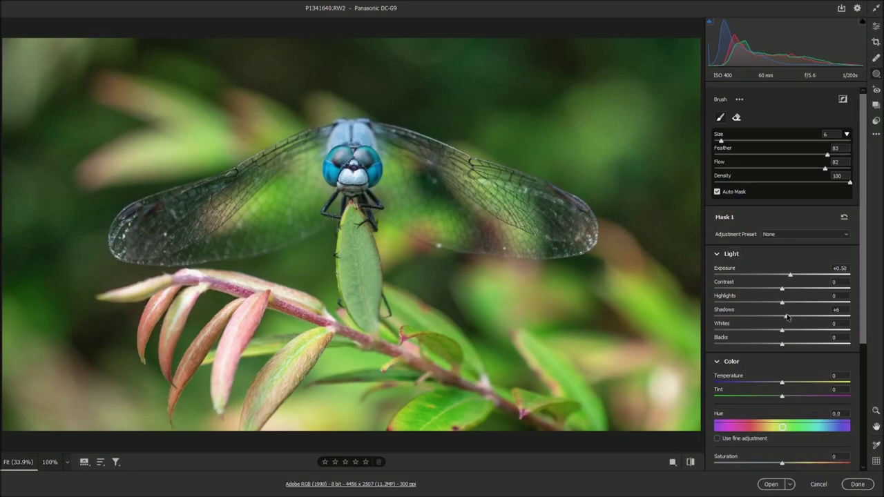
pyautogui.moveTo(787, 317); pyautogui.dragTo(787, 318)
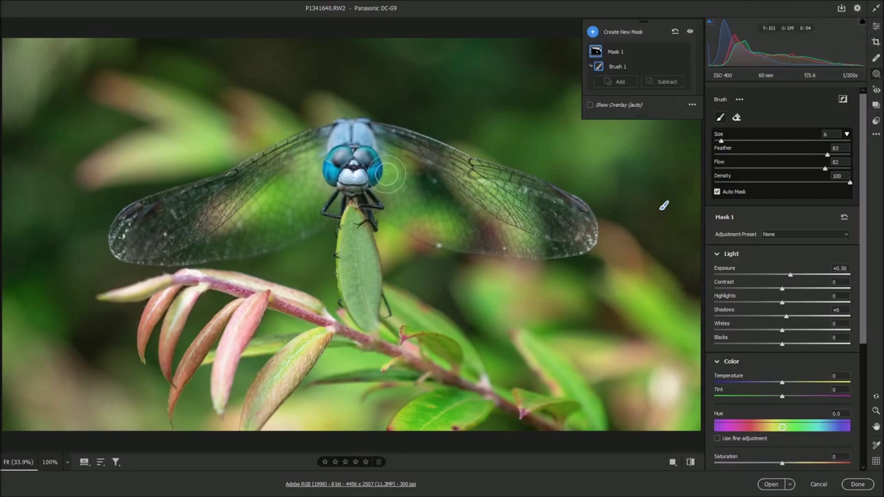
pyautogui.click(622, 31)
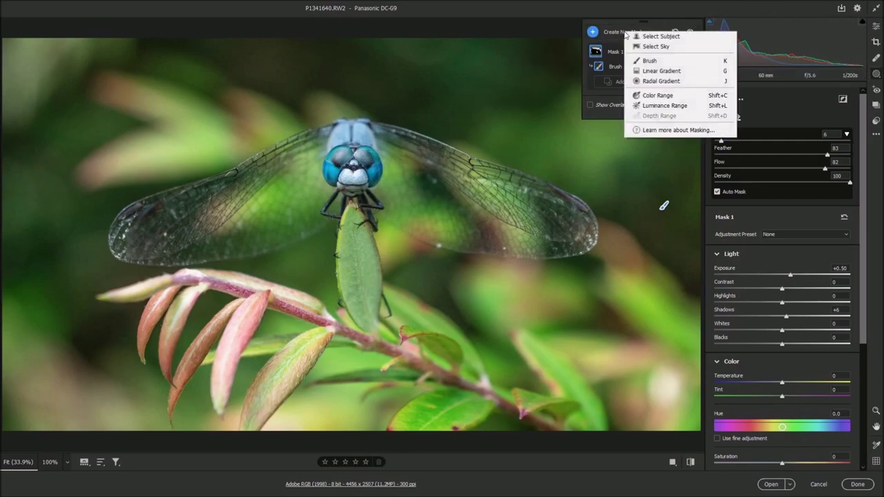
# - Create Mask 2 as a brush mask at Exposure -0.15 and paint the dragonfly's face with a size-4 brush
pyautogui.click(651, 62)
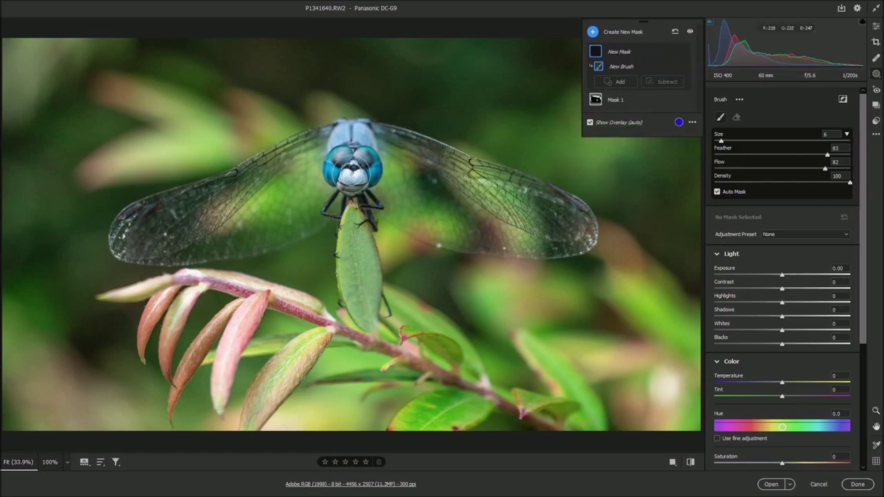
pyautogui.press('[')
pyautogui.press('[')
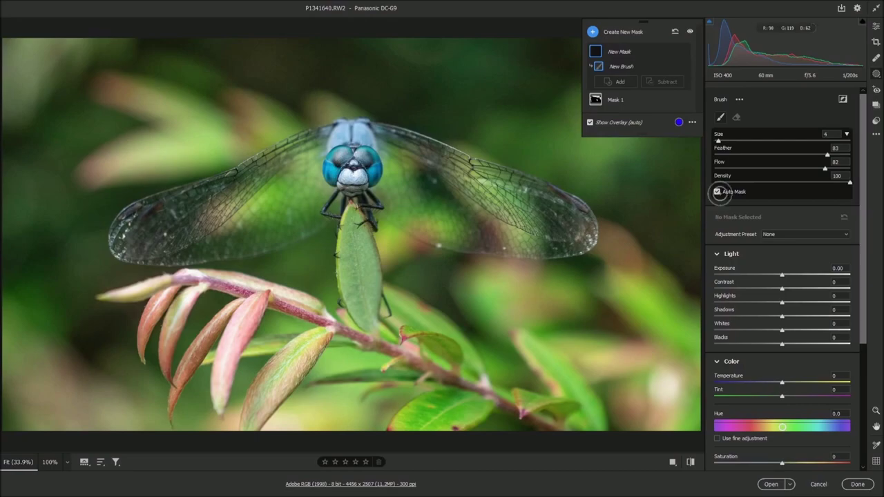
pyautogui.moveTo(782, 276); pyautogui.dragTo(771, 303)
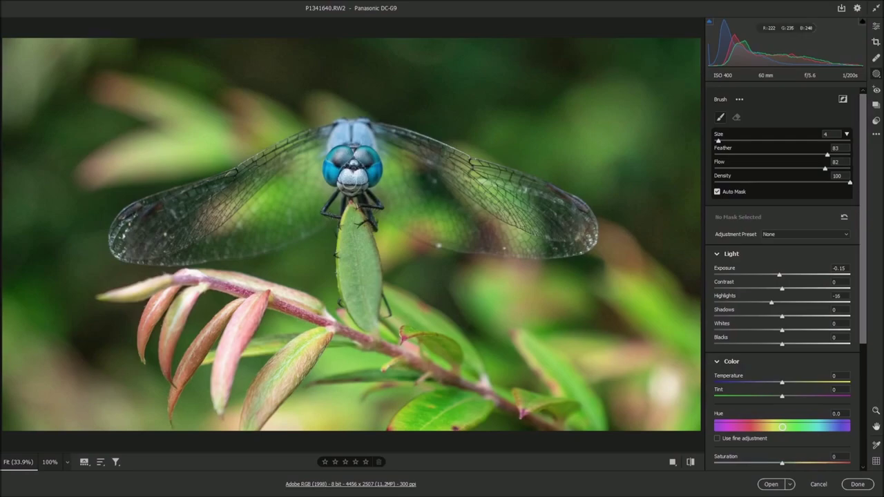
pyautogui.click(353, 176)
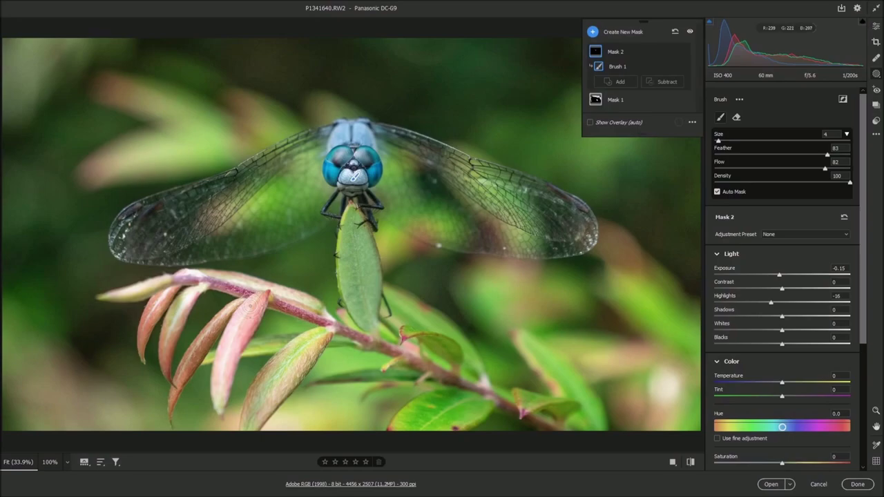
# - Enlarge the brush to 16, paint over the pink leaves, set Highlights to -21, and exit masking
pyautogui.press(']')
pyautogui.press(']')
pyautogui.press(']')
pyautogui.press(']')
pyautogui.press(']')
pyautogui.press(']')
pyautogui.moveTo(245, 318)
pyautogui.mouseDown()
pyautogui.moveTo(288, 354)
pyautogui.moveTo(234, 375)
pyautogui.moveTo(242, 388)
pyautogui.moveTo(245, 348)
pyautogui.moveTo(211, 341)
pyautogui.moveTo(237, 330)
pyautogui.moveTo(175, 312)
pyautogui.moveTo(235, 319)
pyautogui.moveTo(169, 307)
pyautogui.moveTo(227, 312)
pyautogui.moveTo(251, 325)
pyautogui.moveTo(298, 320)
pyautogui.moveTo(264, 300)
pyautogui.moveTo(308, 306)
pyautogui.moveTo(129, 307)
pyautogui.moveTo(153, 319)
pyautogui.moveTo(188, 361)
pyautogui.moveTo(194, 388)
pyautogui.moveTo(250, 404)
pyautogui.moveTo(267, 391)
pyautogui.moveTo(228, 391)
pyautogui.moveTo(216, 341)
pyautogui.moveTo(254, 342)
pyautogui.moveTo(235, 331)
pyautogui.mouseUp()
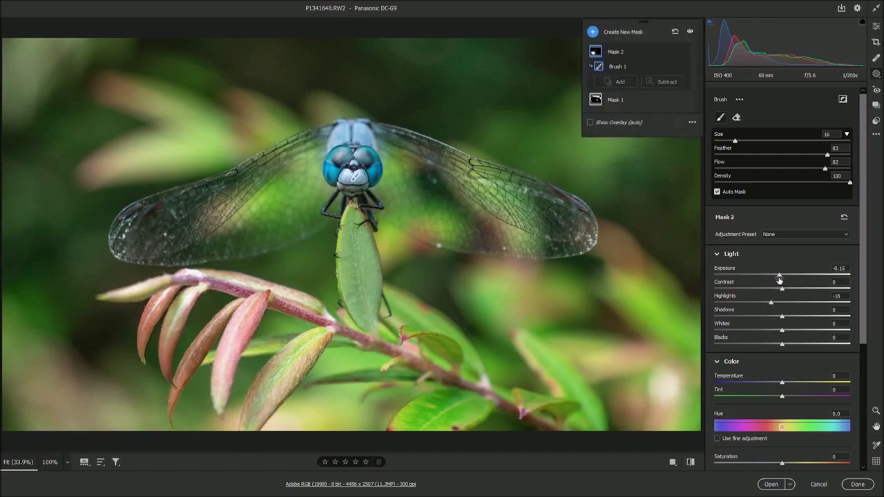
pyautogui.moveTo(771, 305); pyautogui.dragTo(767, 305)
pyautogui.hotkey('shift', 'w')
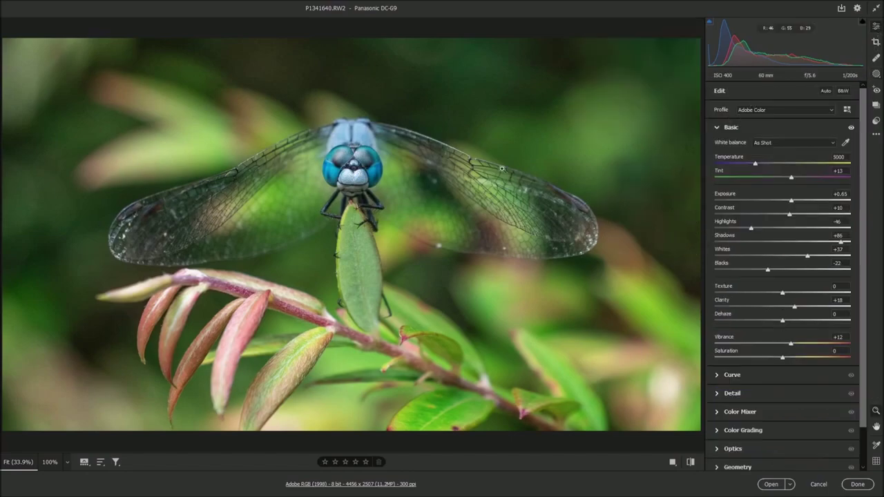
# - Check the dragonfly's head up close, then ease global Highlights from -46 to -39
pyautogui.moveTo(352, 176); pyautogui.dragTo(428, 172)
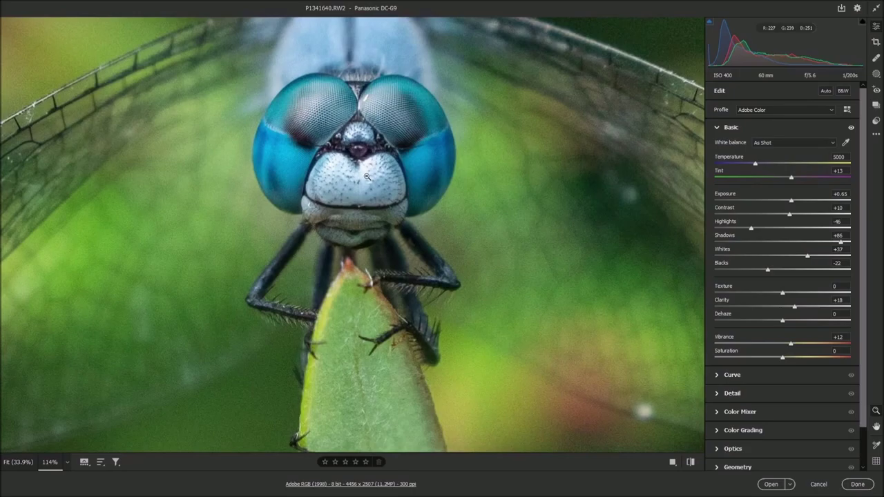
pyautogui.hotkey('ctrl', '0')
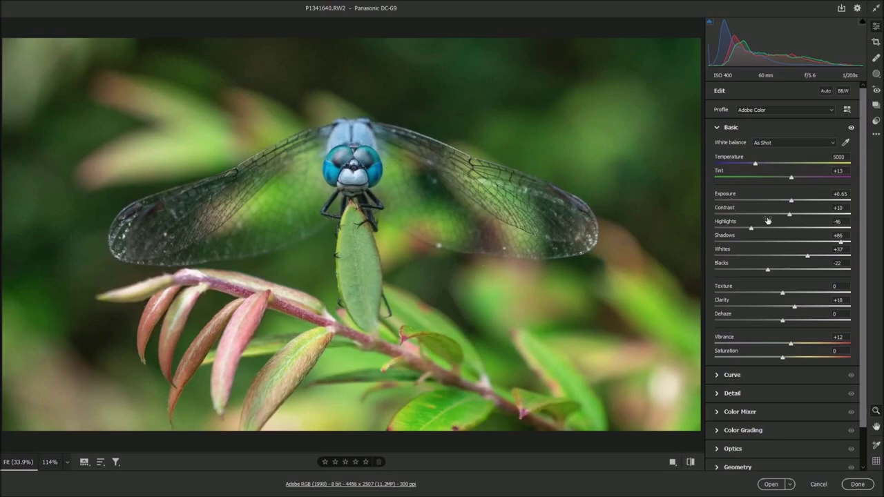
pyautogui.moveTo(752, 230); pyautogui.dragTo(755, 230)
pyautogui.click(690, 463)
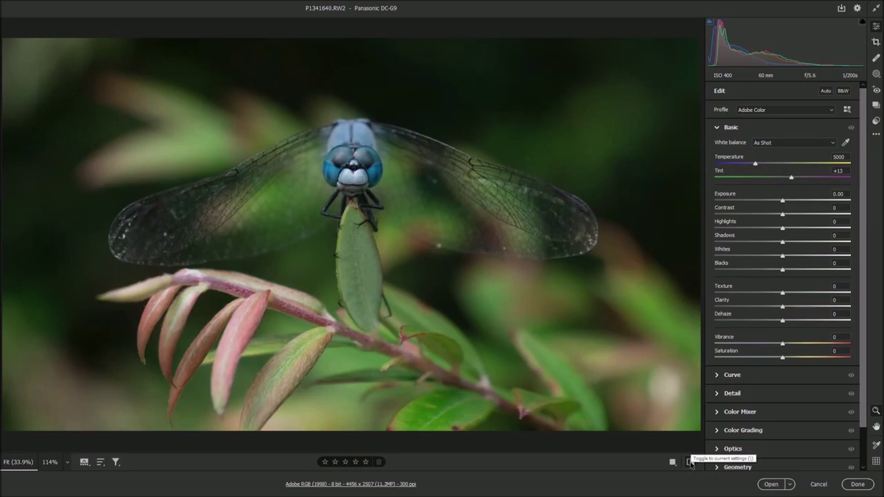
pyautogui.click(690, 463)
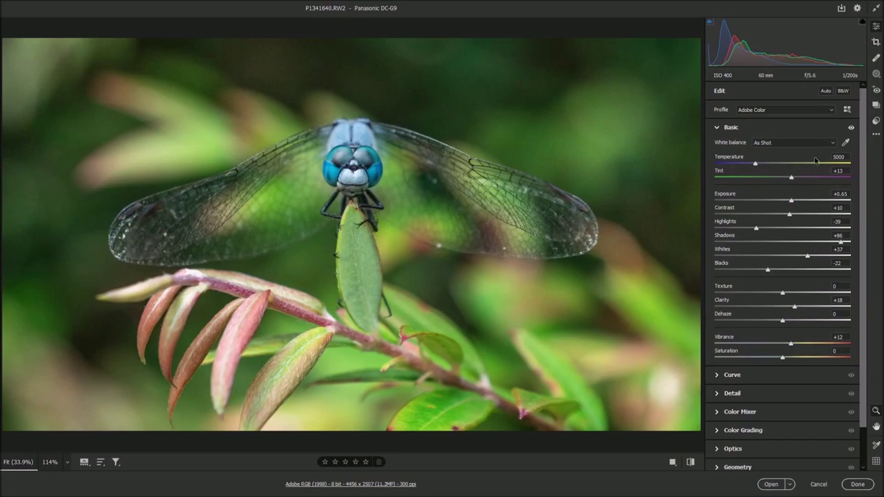
pyautogui.click(833, 144)
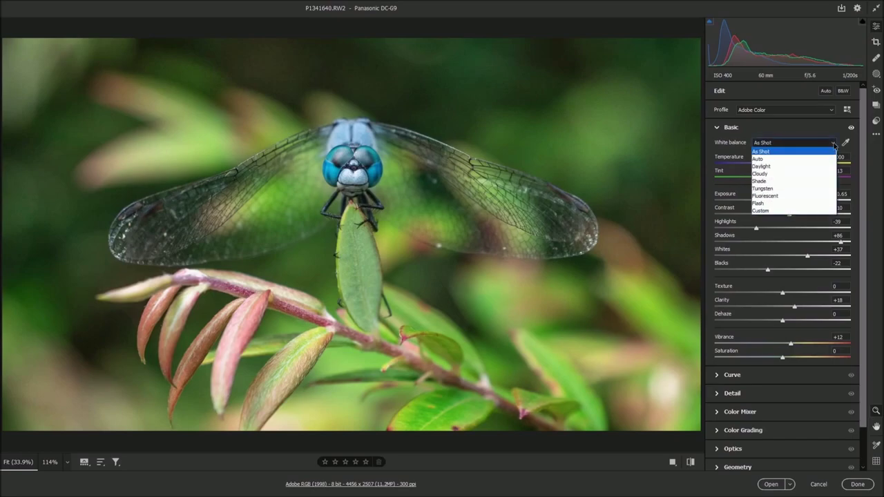
# - Compare Daylight with As Shot, then set a custom white balance of Temperature 5350 and Tint +8
pyautogui.click(806, 166)
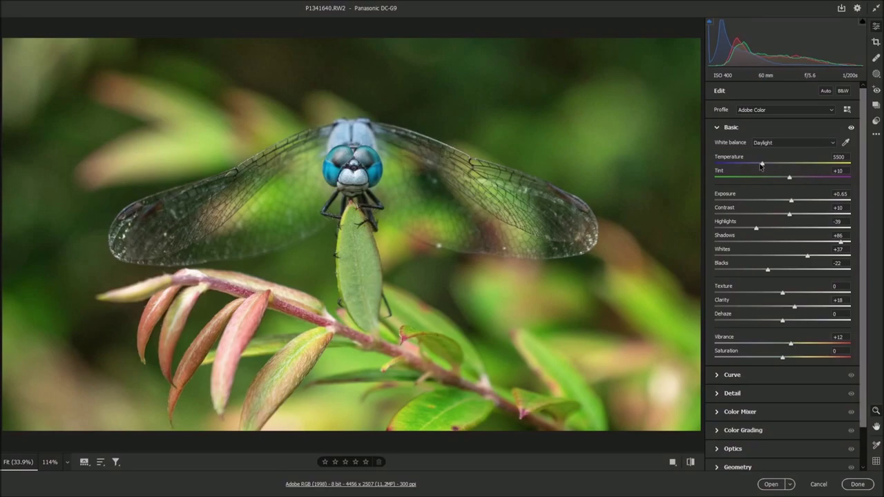
pyautogui.click(834, 144)
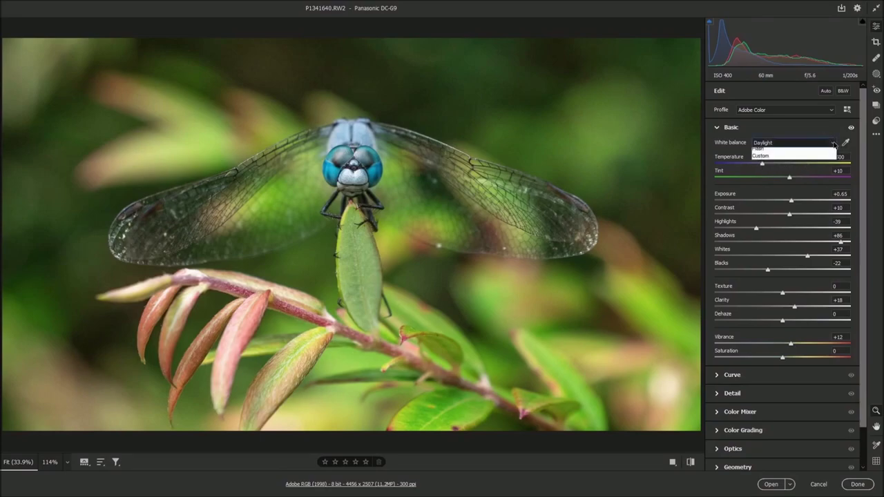
pyautogui.click(810, 151)
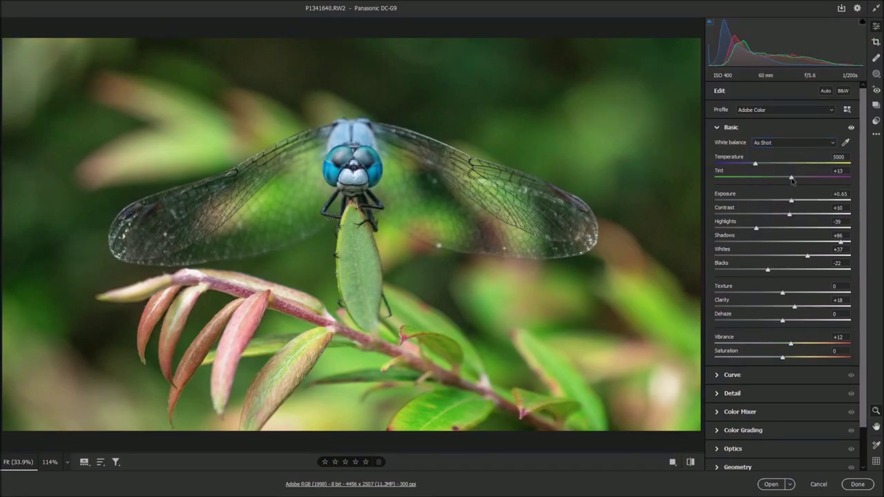
pyautogui.moveTo(791, 179); pyautogui.dragTo(790, 180)
pyautogui.moveTo(755, 164); pyautogui.dragTo(758, 164)
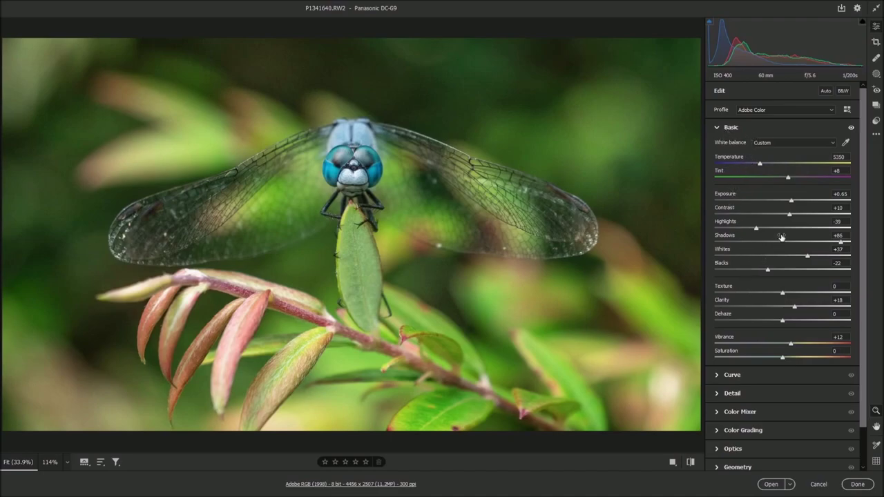
# - Collapse the Basic panel and zoom in on the dragonfly's head
pyautogui.click(717, 128)
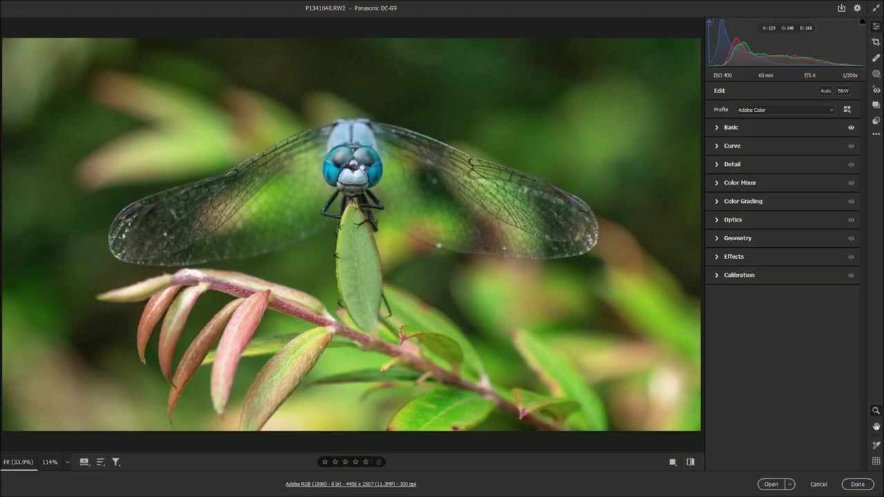
pyautogui.moveTo(356, 168); pyautogui.dragTo(419, 173)
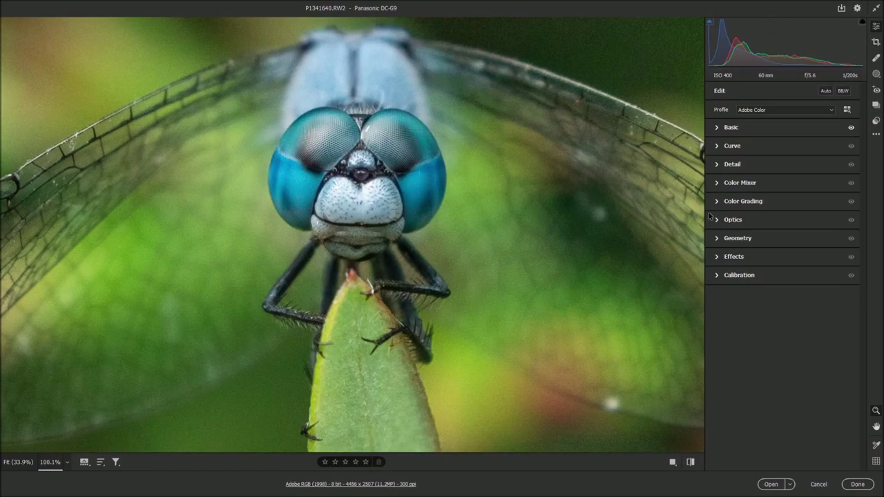
# - In the Detail panel, set Sharpening to 56 and Noise Reduction to 25, then fit the view
pyautogui.click(719, 165)
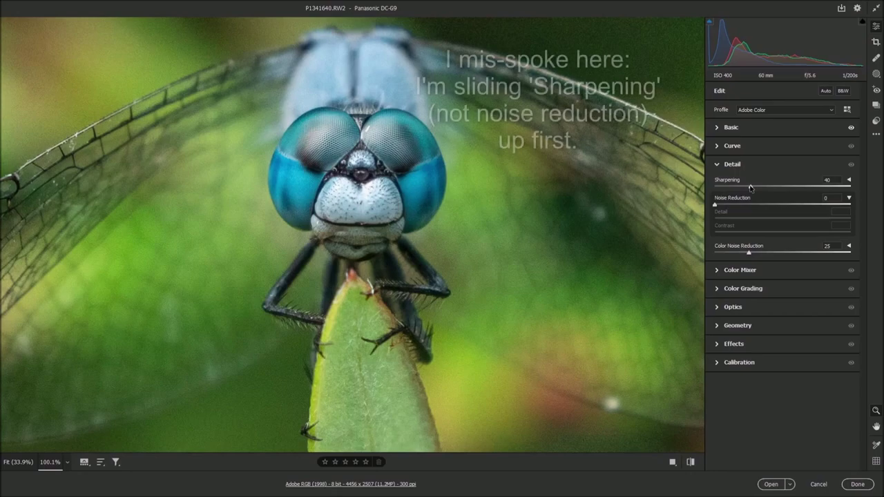
pyautogui.moveTo(750, 188); pyautogui.dragTo(762, 188)
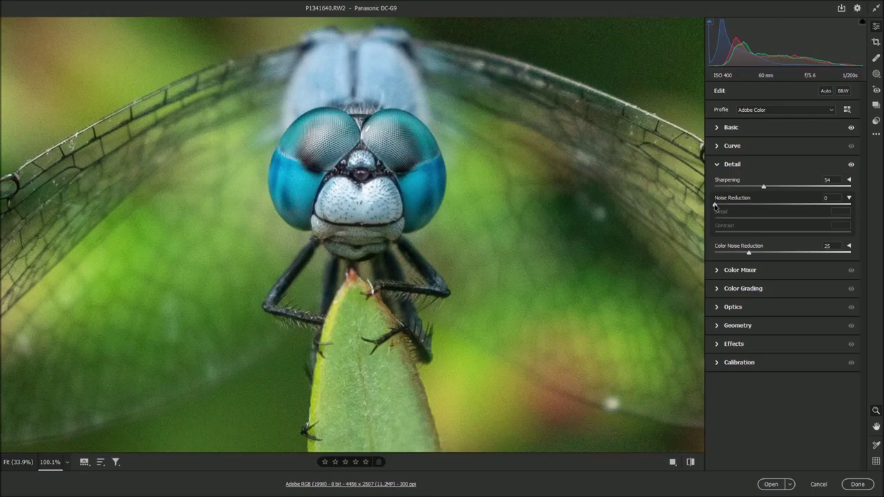
pyautogui.moveTo(715, 205); pyautogui.dragTo(719, 205)
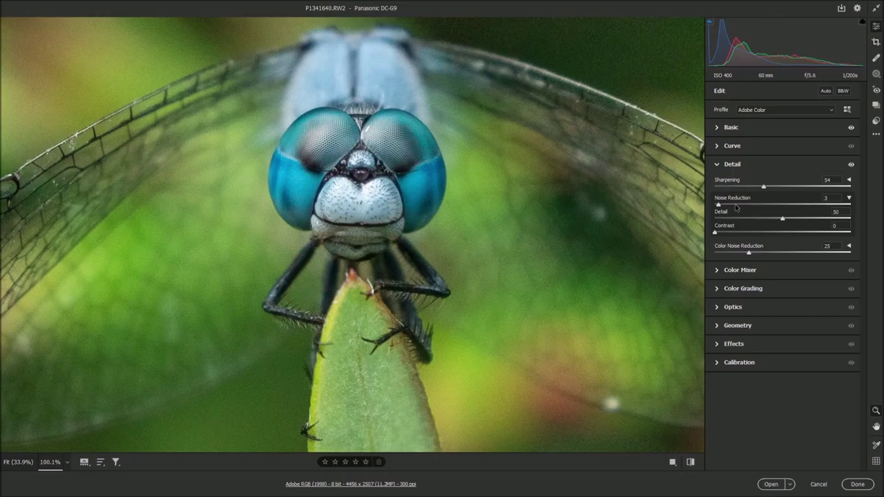
pyautogui.moveTo(737, 207); pyautogui.dragTo(748, 205)
pyautogui.moveTo(763, 188); pyautogui.dragTo(765, 188)
pyautogui.click(376, 155)
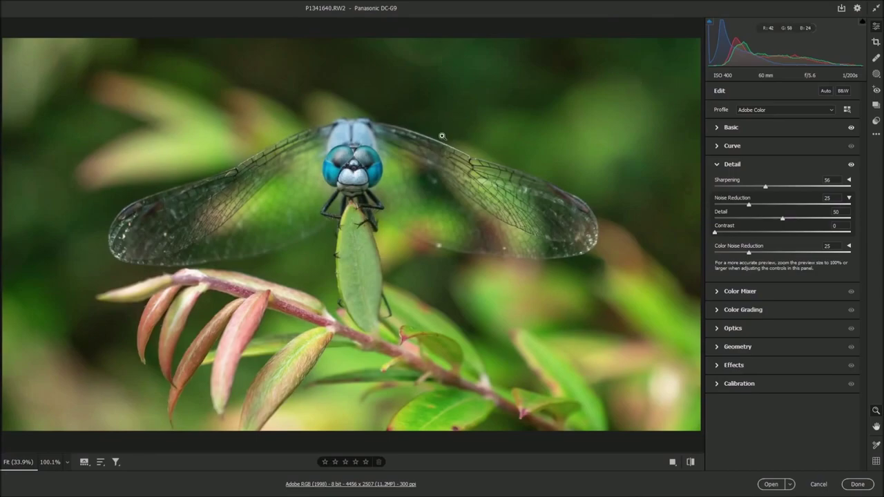
pyautogui.click(718, 168)
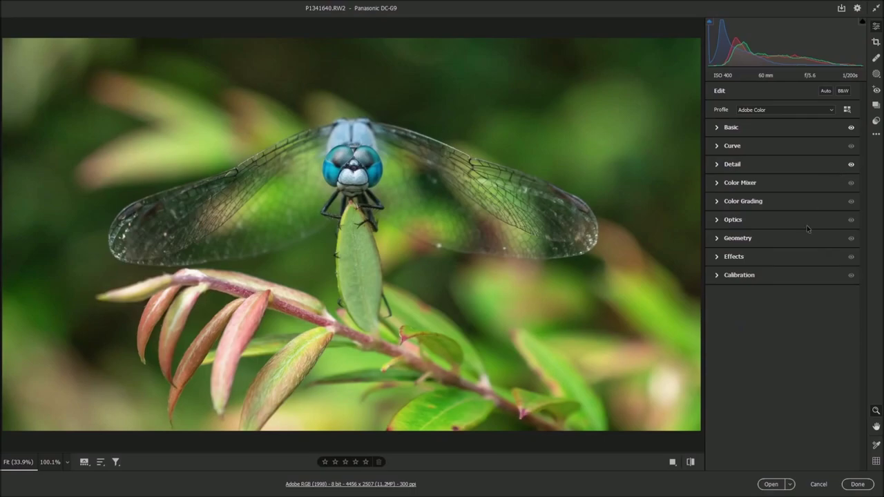
# - Add a barely visible -1 vignette in the Effects panel
pyautogui.click(718, 257)
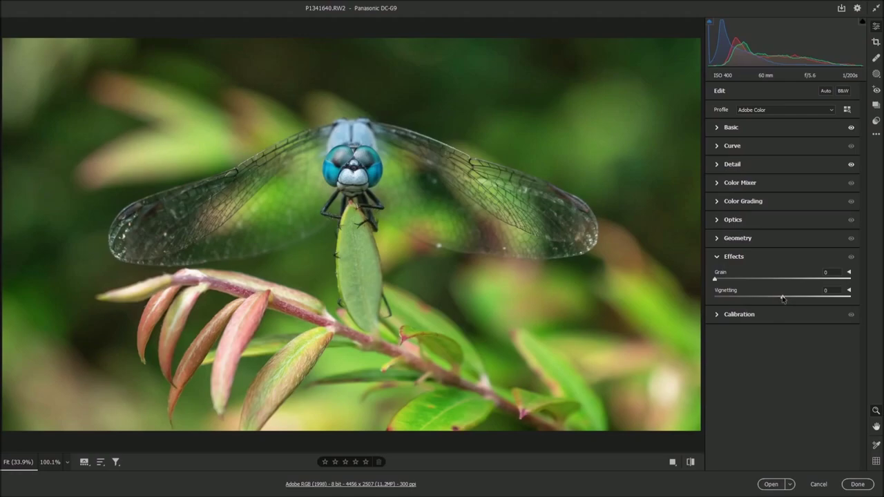
pyautogui.moveTo(783, 298); pyautogui.dragTo(775, 298)
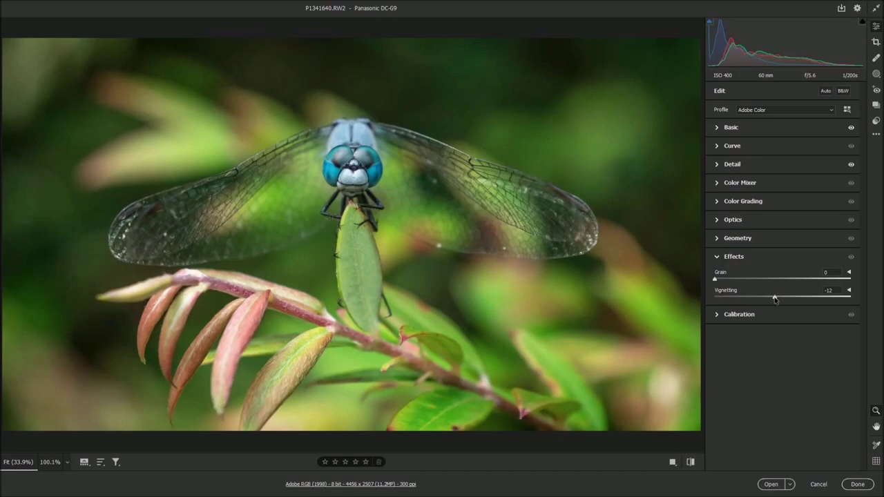
pyautogui.moveTo(775, 299); pyautogui.dragTo(782, 299)
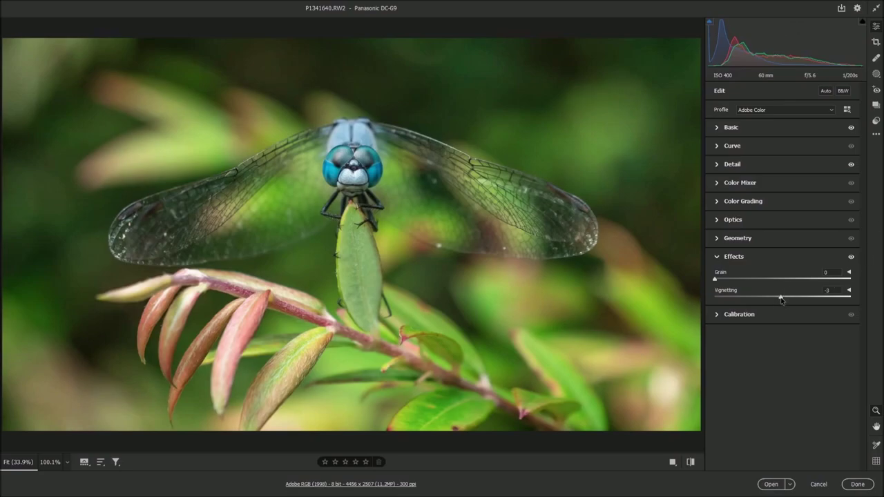
pyautogui.moveTo(781, 299); pyautogui.dragTo(783, 299)
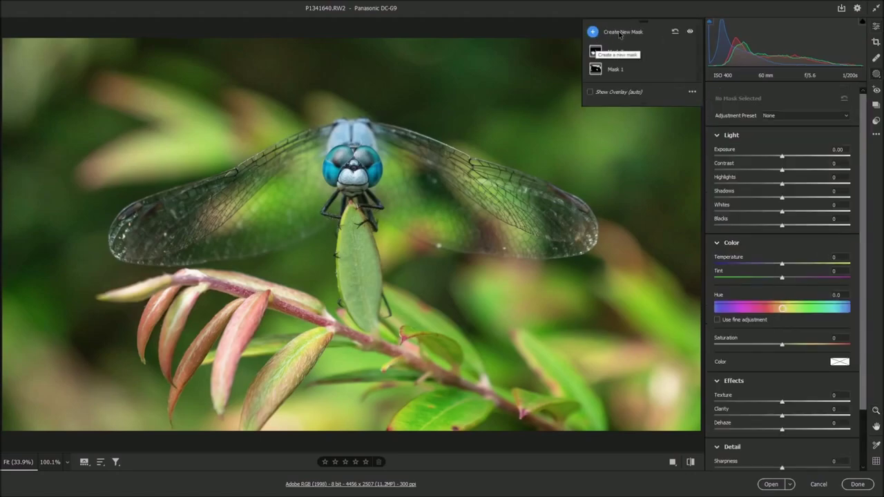
pyautogui.click(619, 34)
# - Create Mask 3 as a brush mask with Clarity +14
pyautogui.click(643, 62)
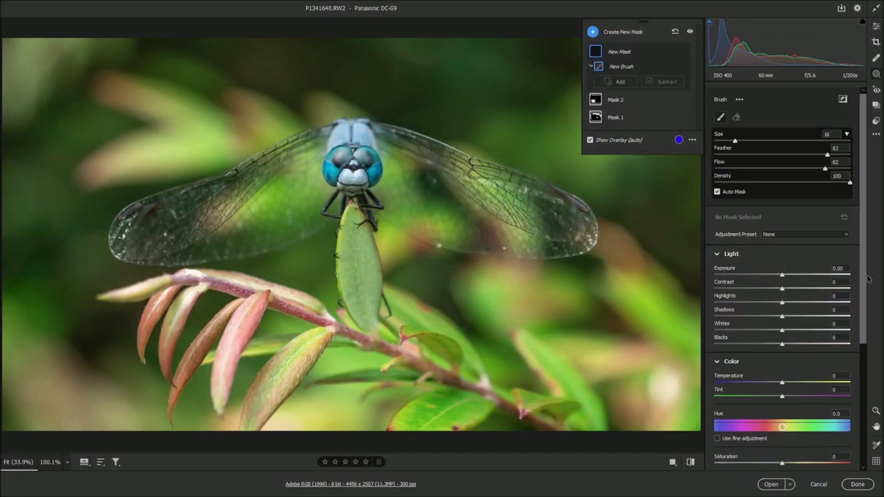
pyautogui.moveTo(865, 283); pyautogui.dragTo(864, 336)
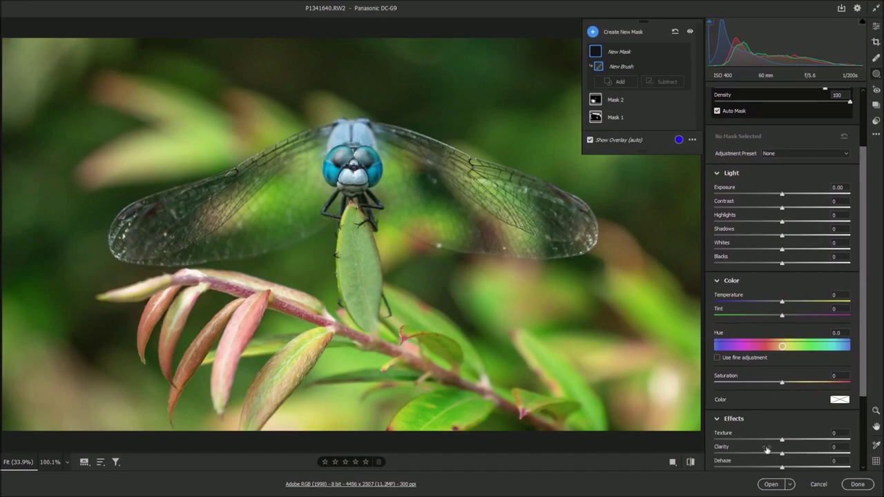
pyautogui.moveTo(782, 455); pyautogui.dragTo(789, 455)
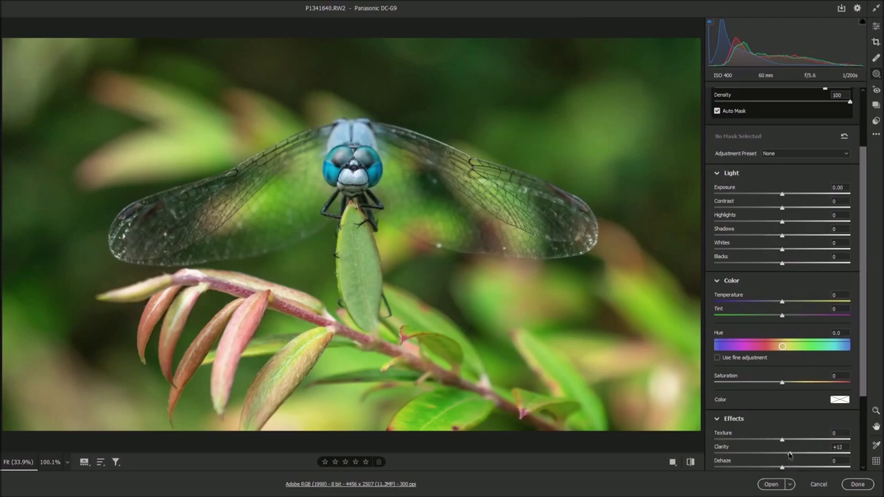
pyautogui.moveTo(789, 455); pyautogui.dragTo(792, 455)
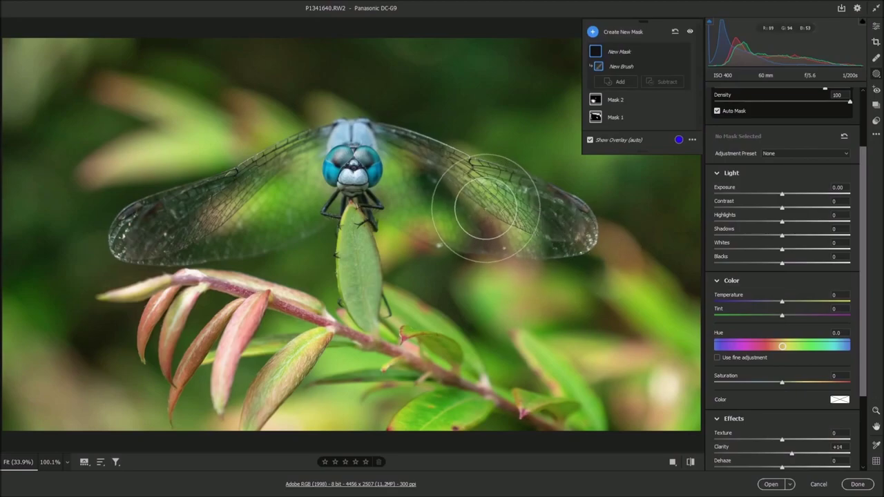
# - Paint Mask 3 over the right wing, the left wing and the dragonfly's eyes
pyautogui.press(']')
pyautogui.press('[')
pyautogui.press('[')
pyautogui.press('[')
pyautogui.press('[')
pyautogui.press('[')
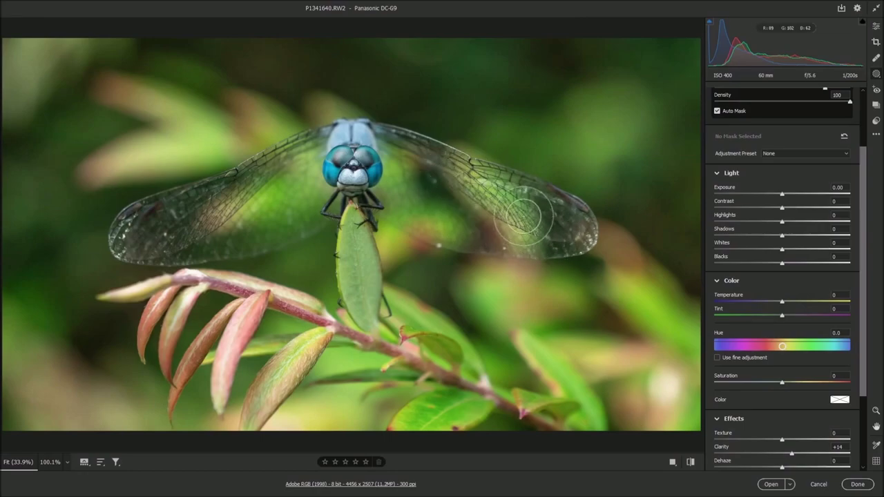
pyautogui.moveTo(529, 215); pyautogui.dragTo(503, 210)
pyautogui.moveTo(259, 198)
pyautogui.mouseDown()
pyautogui.moveTo(150, 235)
pyautogui.moveTo(243, 196)
pyautogui.moveTo(165, 231)
pyautogui.moveTo(231, 197)
pyautogui.moveTo(164, 235)
pyautogui.moveTo(245, 200)
pyautogui.moveTo(156, 235)
pyautogui.moveTo(189, 225)
pyautogui.moveTo(189, 215)
pyautogui.moveTo(220, 207)
pyautogui.moveTo(176, 233)
pyautogui.moveTo(231, 210)
pyautogui.moveTo(194, 226)
pyautogui.moveTo(231, 214)
pyautogui.moveTo(162, 227)
pyautogui.mouseUp()
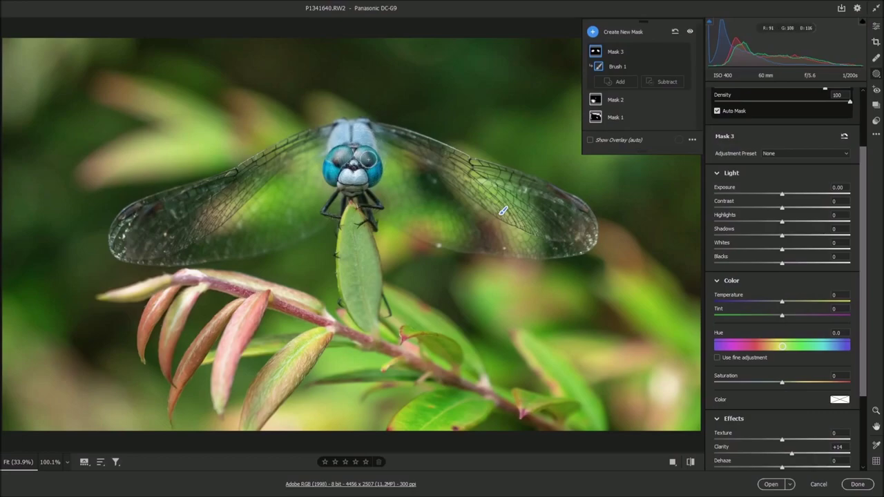
pyautogui.moveTo(363, 158)
pyautogui.mouseDown()
pyautogui.moveTo(338, 156)
pyautogui.moveTo(380, 124)
pyautogui.mouseUp()
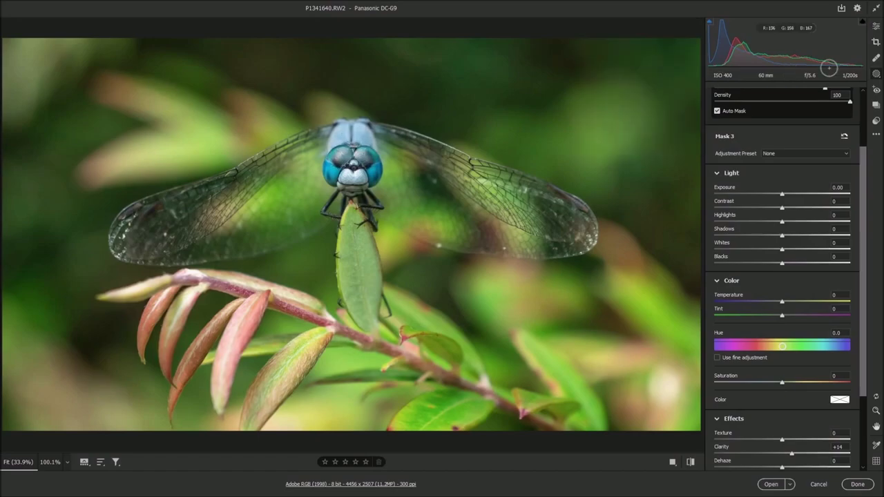
# - Exit masking, inspect fine detail at 100% zoom, return to Fit, and open the photo in Photoshop
pyautogui.press('e')
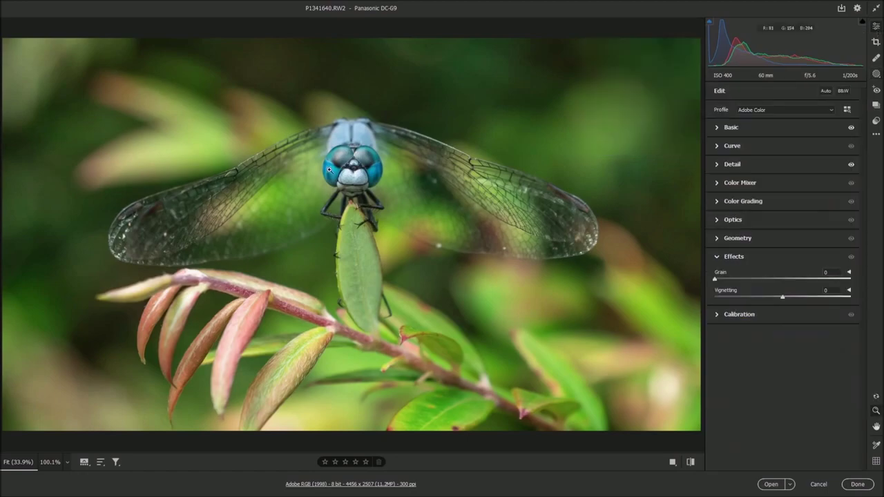
pyautogui.click(70, 463)
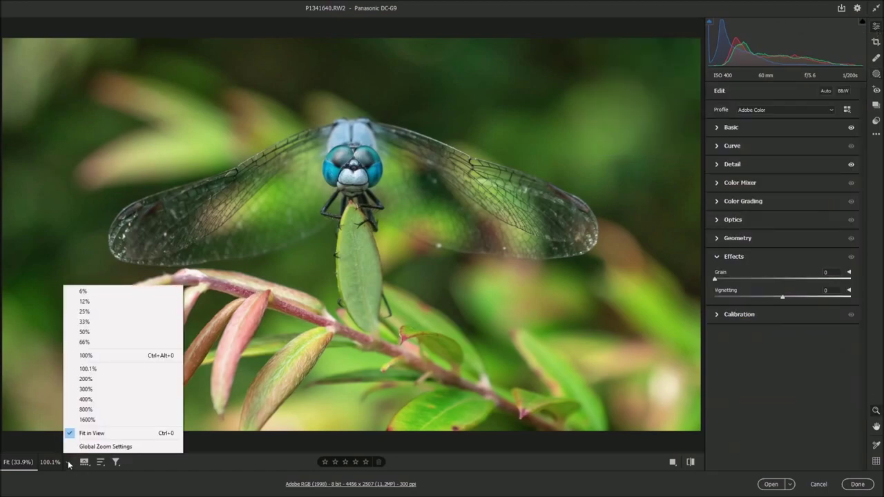
pyautogui.click(86, 355)
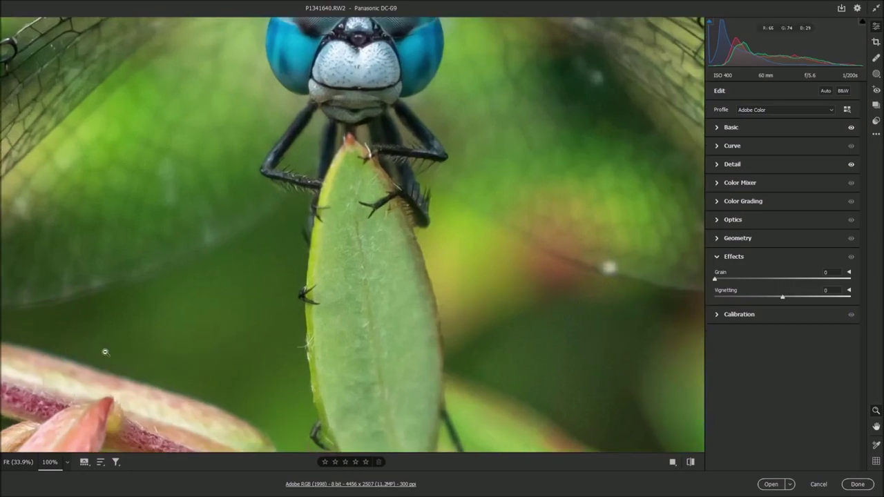
pyautogui.scroll(3, 442, 145)
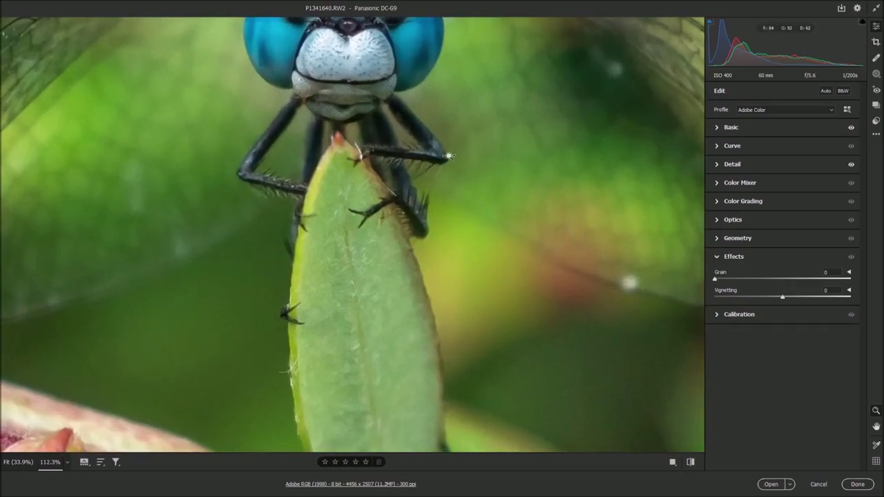
pyautogui.scroll(-5, 389, 148)
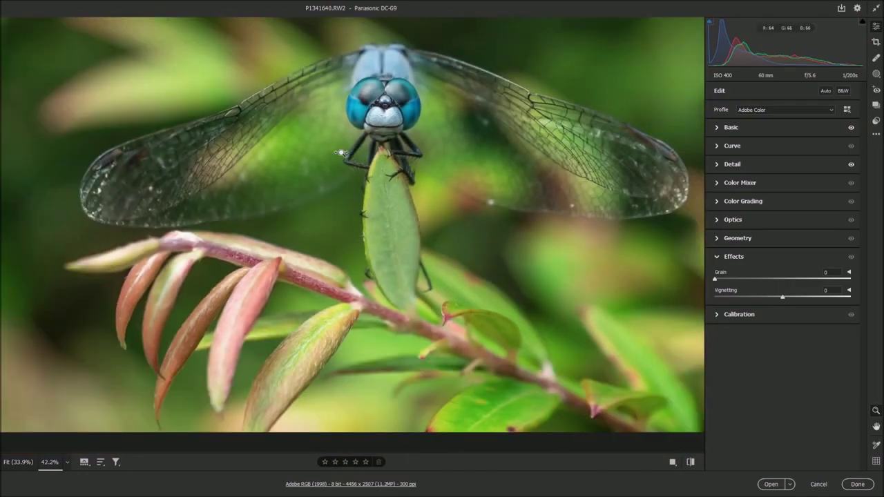
pyautogui.scroll(3, 379, 82)
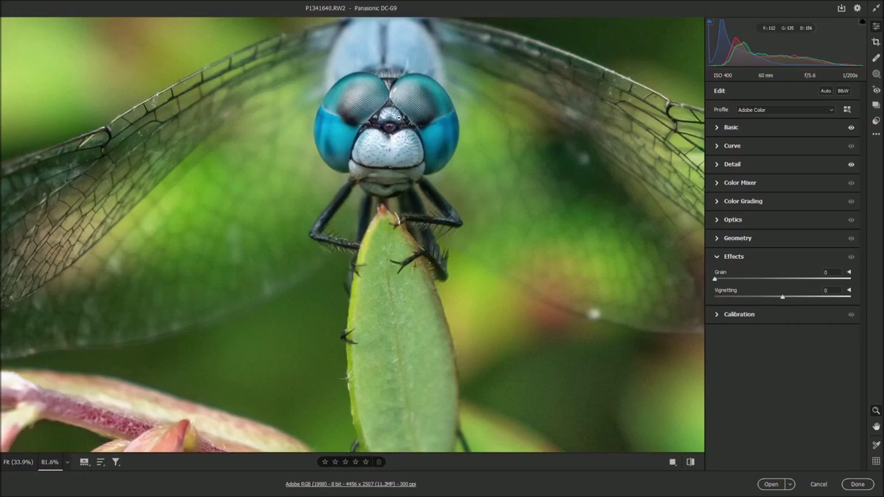
pyautogui.hotkey('ctrl', '0')
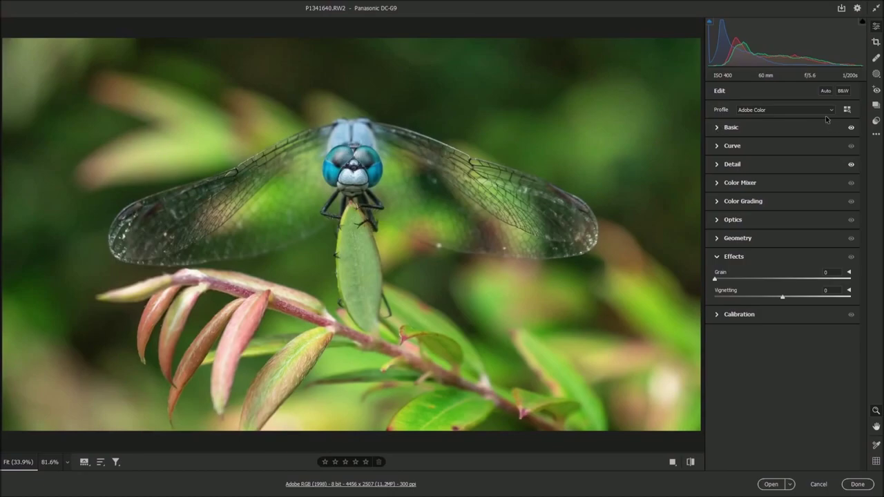
pyautogui.click(771, 484)
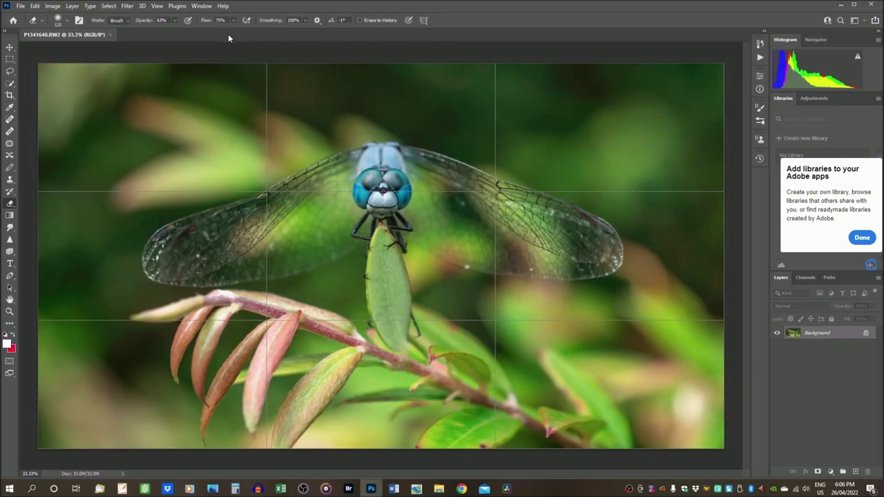
# - Apply Image > Auto Contrast to the photo, then undo it
pyautogui.click(53, 6)
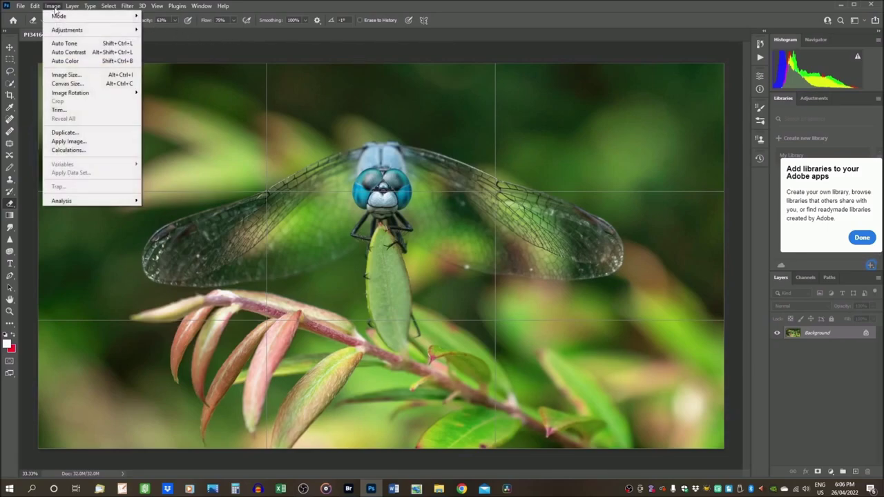
pyautogui.click(63, 52)
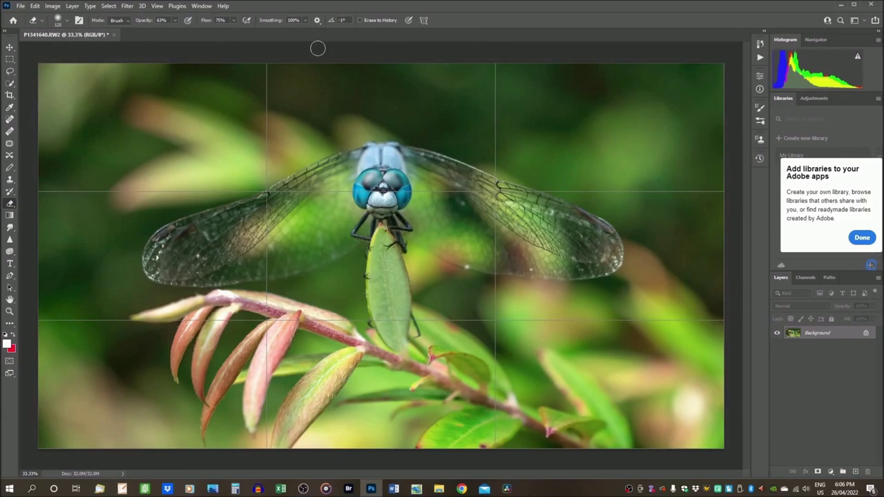
pyautogui.click(36, 6)
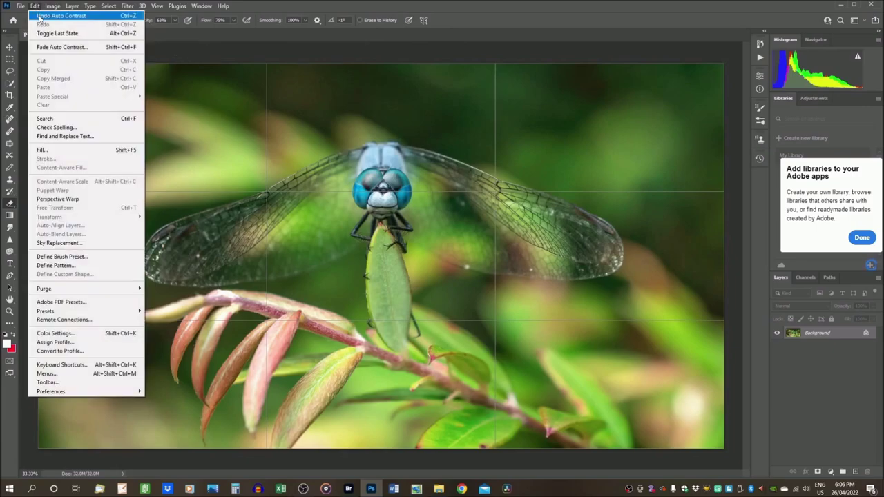
pyautogui.click(40, 16)
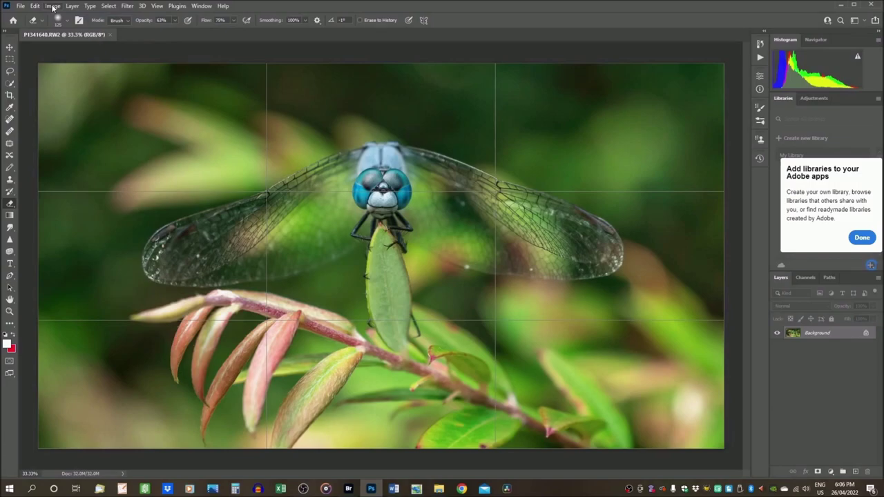
# - Reapply Auto Contrast to the dragonfly photo from the Image menu
pyautogui.click(53, 6)
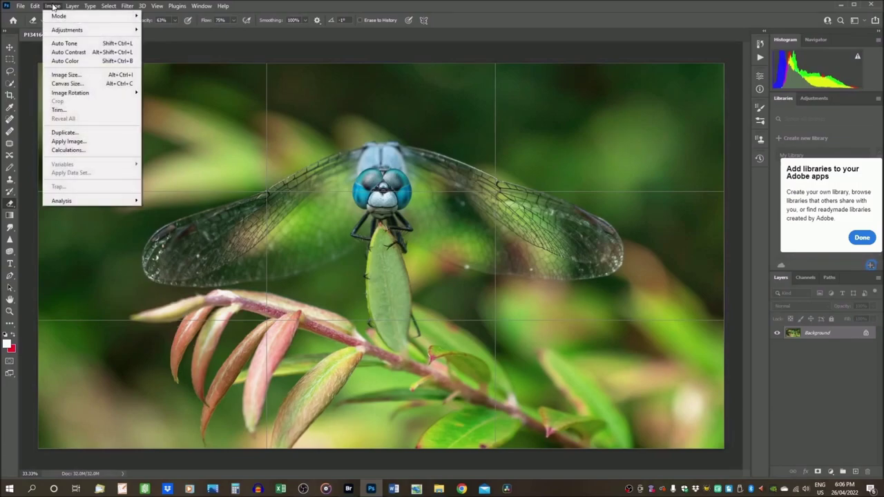
pyautogui.moveTo(59, 31)
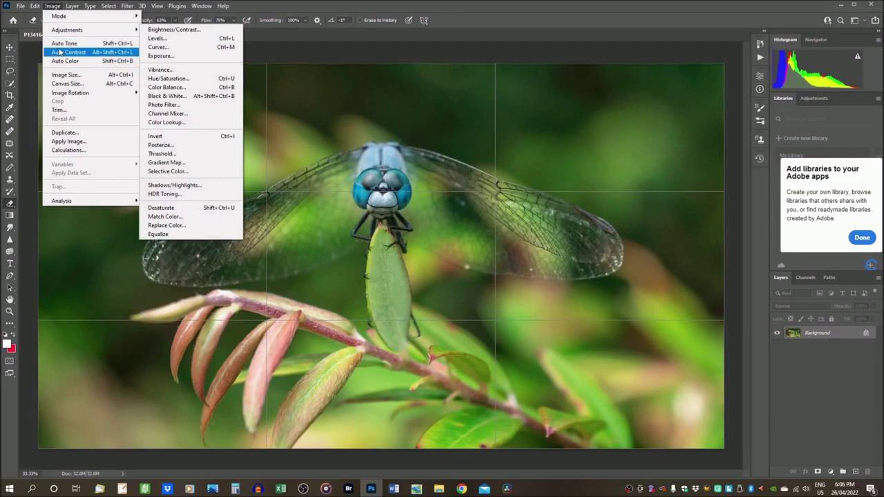
pyautogui.click(58, 50)
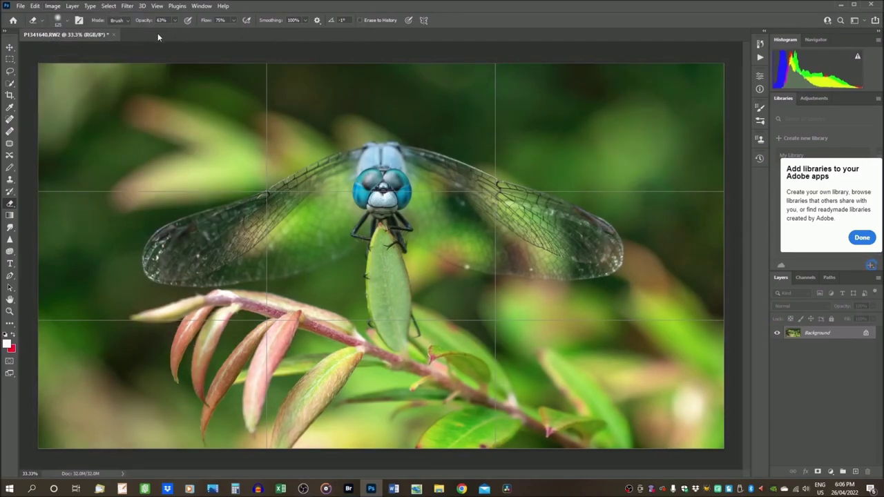
pyautogui.click(50, 8)
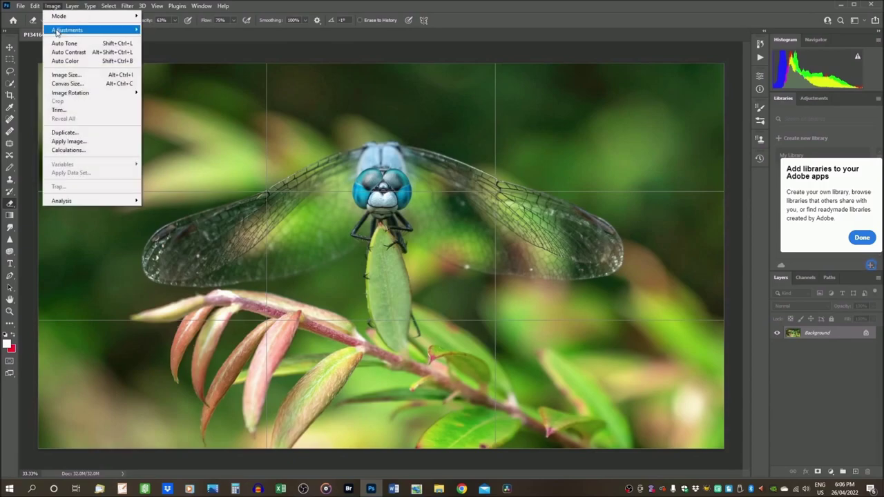
pyautogui.moveTo(60, 30)
pyautogui.click(158, 38)
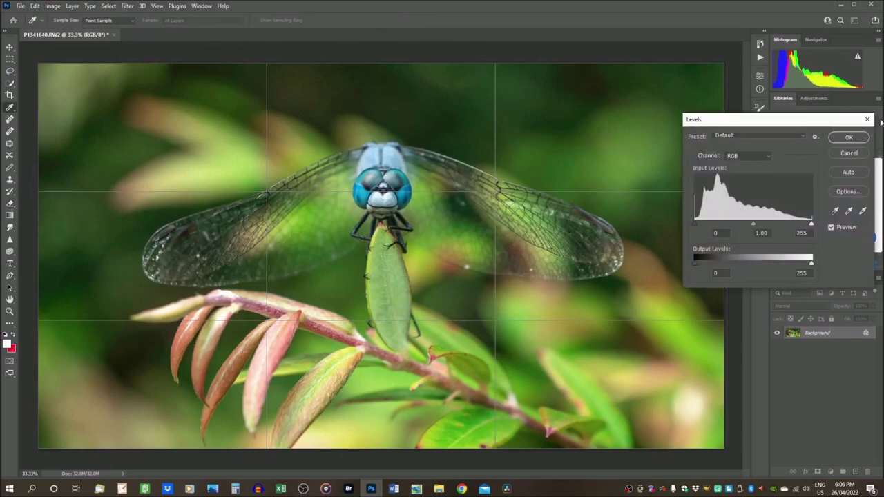
pyautogui.click(848, 172)
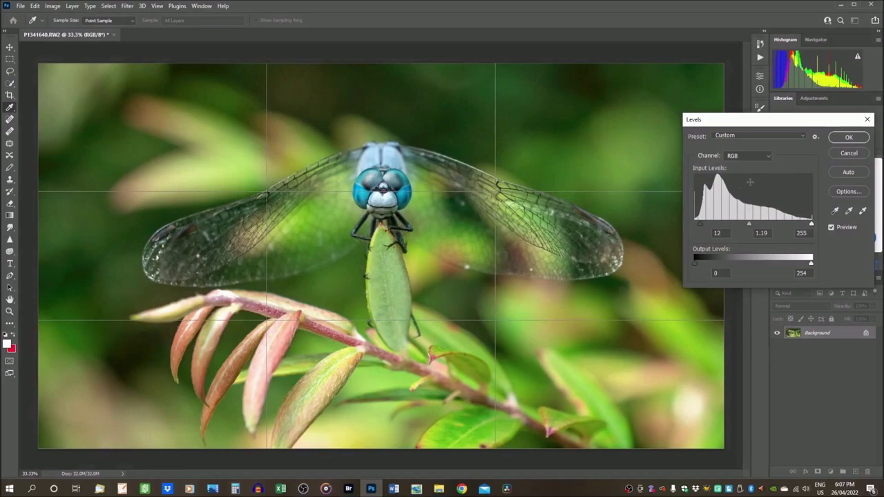
pyautogui.click(846, 151)
pyautogui.press('e')
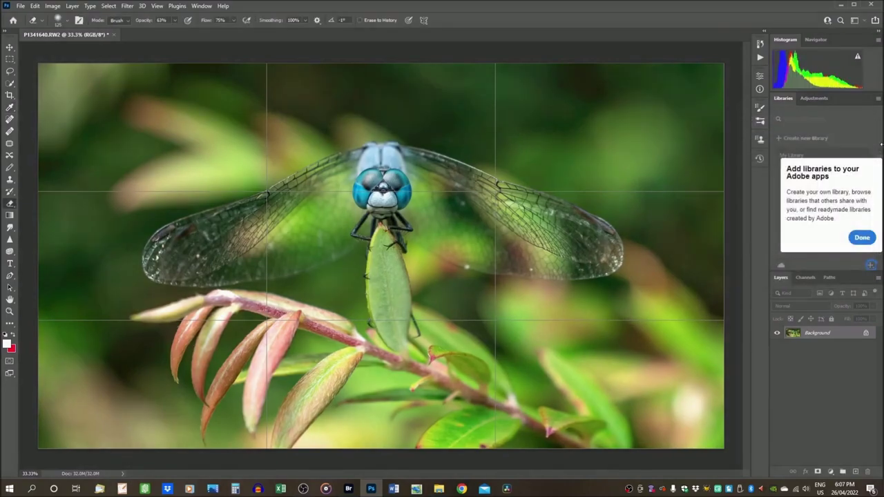
# - Resize the dragonfly image from 4456×2507 to 2560×1440 pixels with proportions linked
pyautogui.click(52, 6)
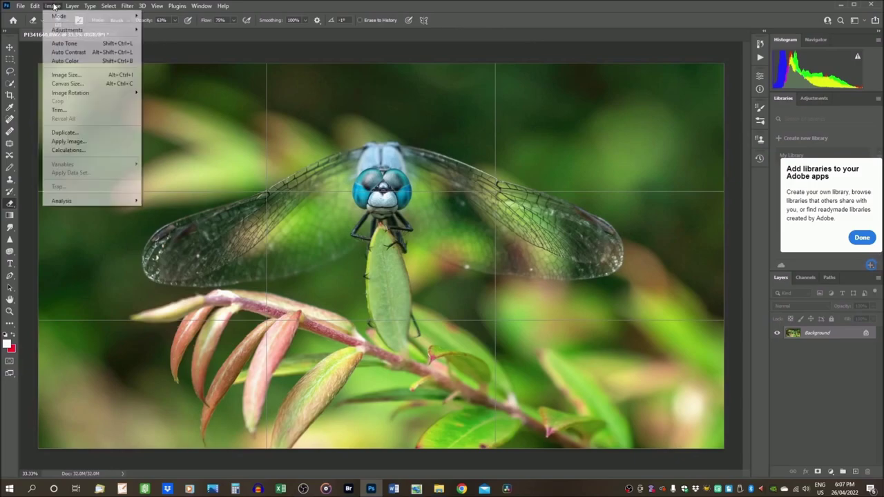
pyautogui.click(66, 75)
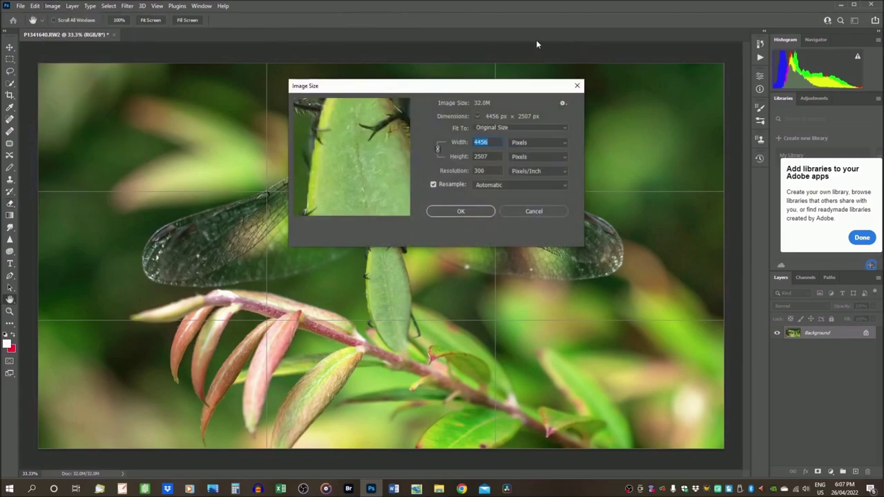
pyautogui.write('2')
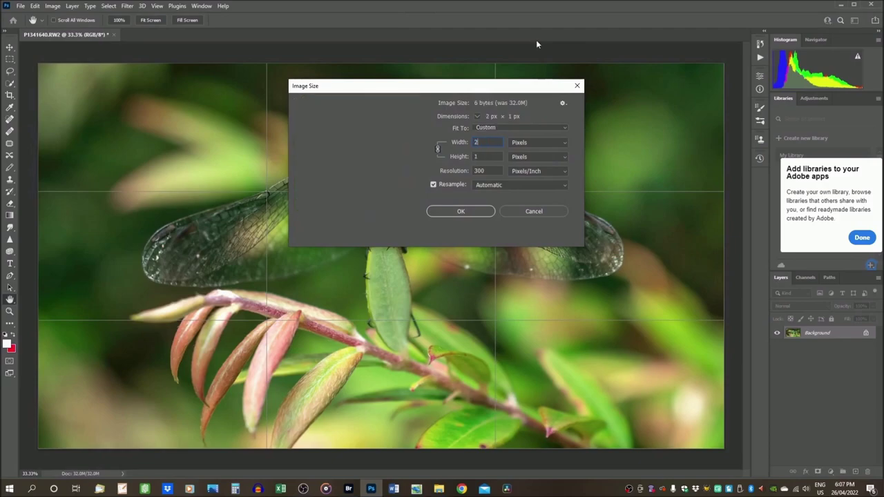
pyautogui.write('560')
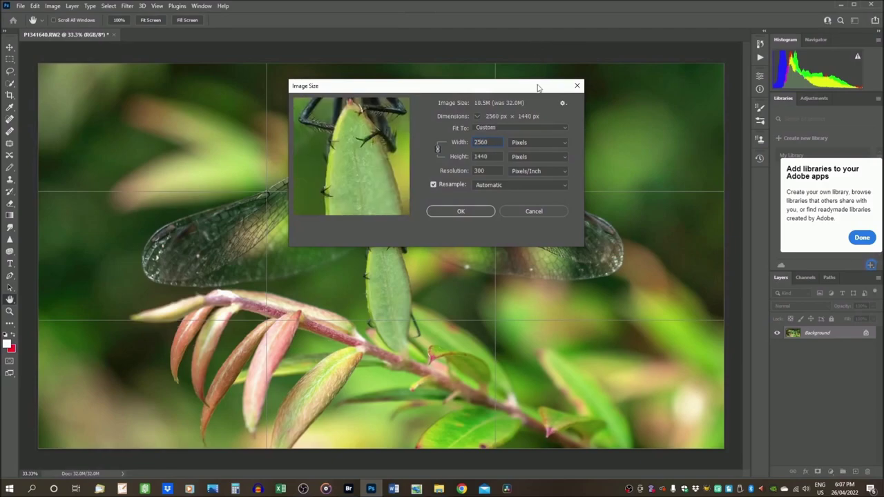
pyautogui.click(461, 212)
pyautogui.press('e')
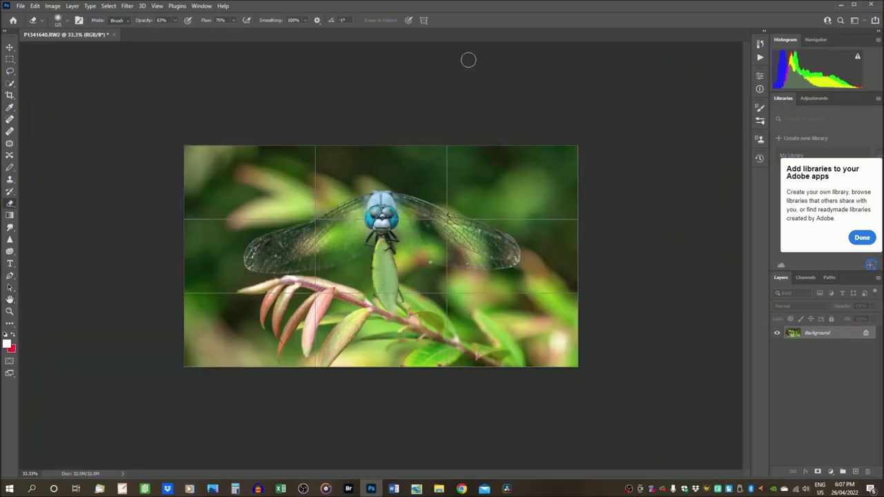
# - Zoom the resized 2560×1440 dragonfly image to 100% actual pixels
pyautogui.click(157, 6)
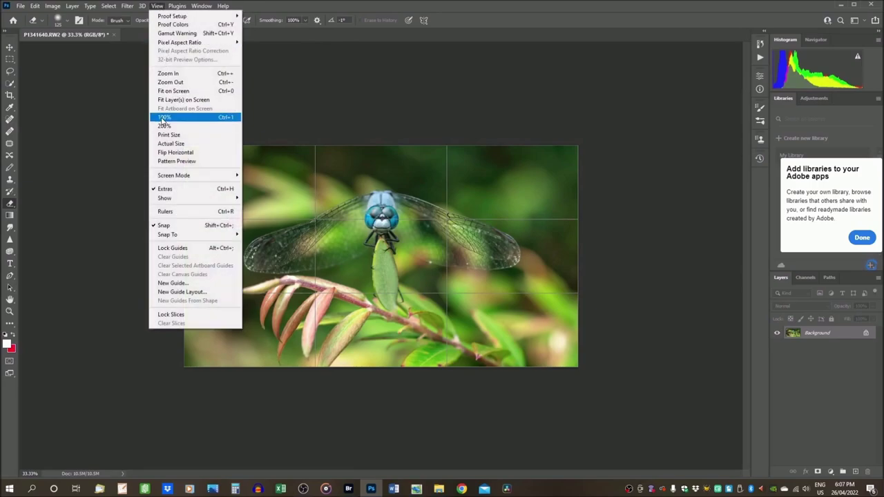
pyautogui.click(163, 117)
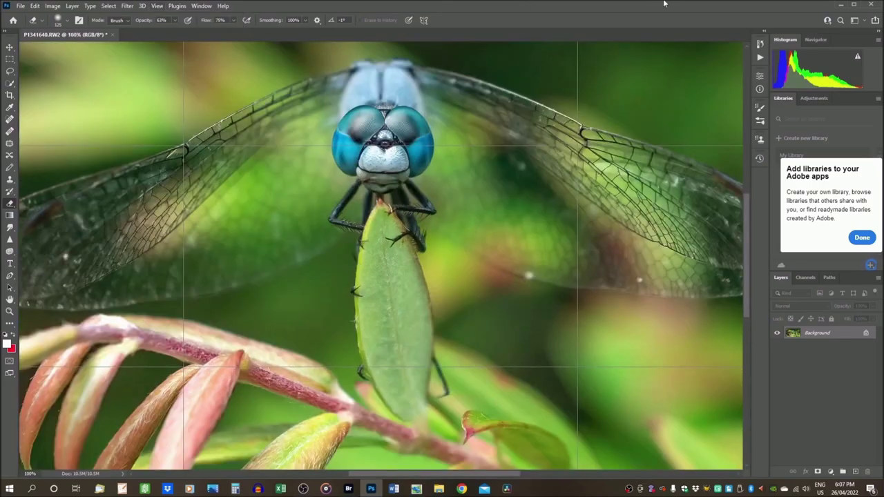